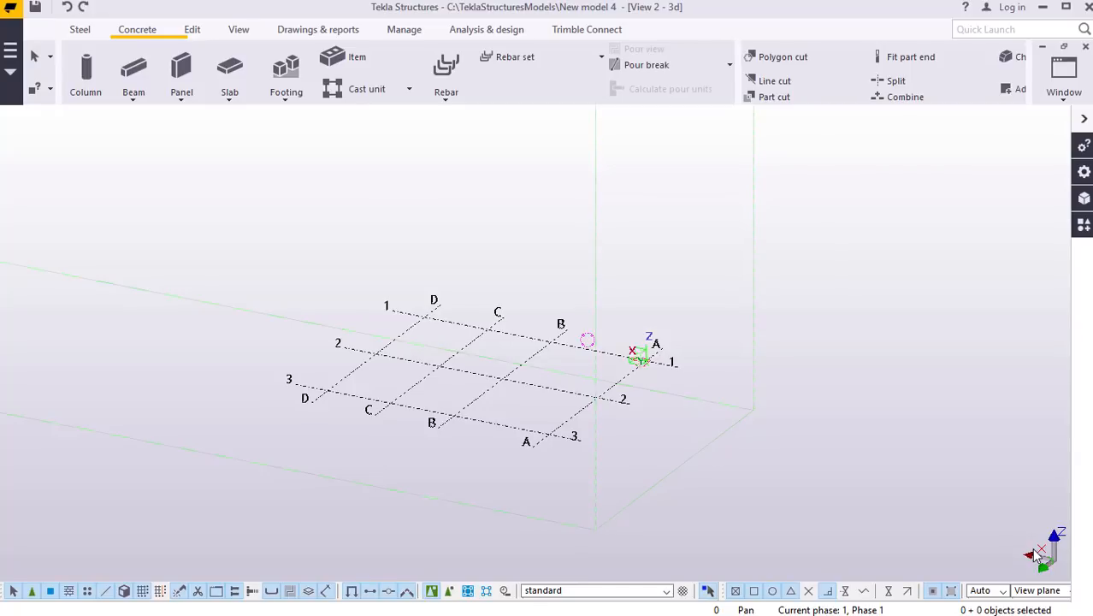
# Switch to View 1 - Grid A and examine the elevation levels along the grid
pyautogui.click(1062, 99)
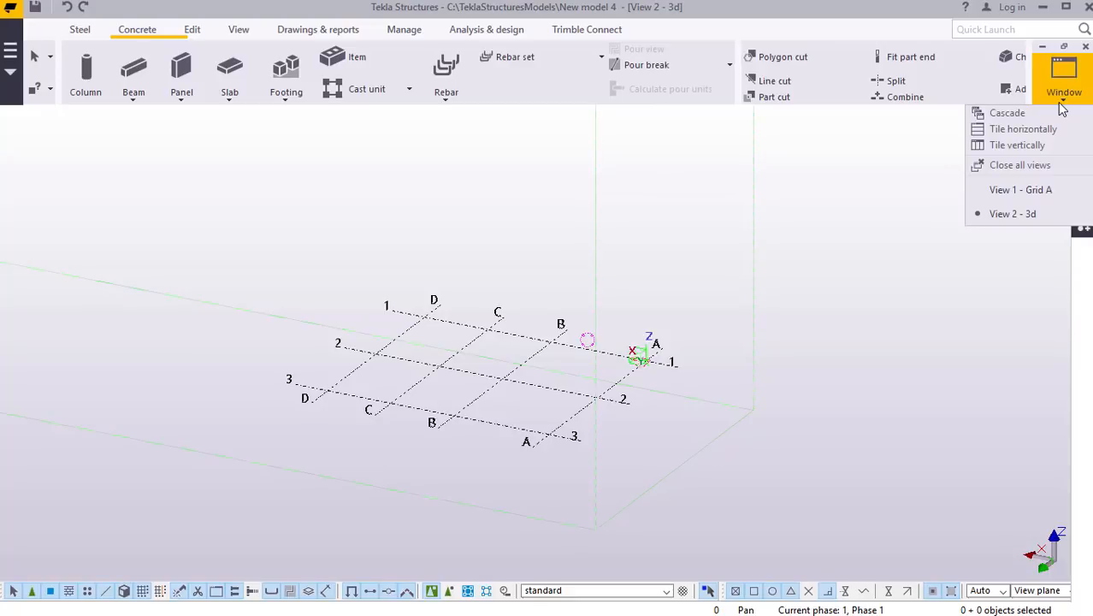
pyautogui.click(1032, 193)
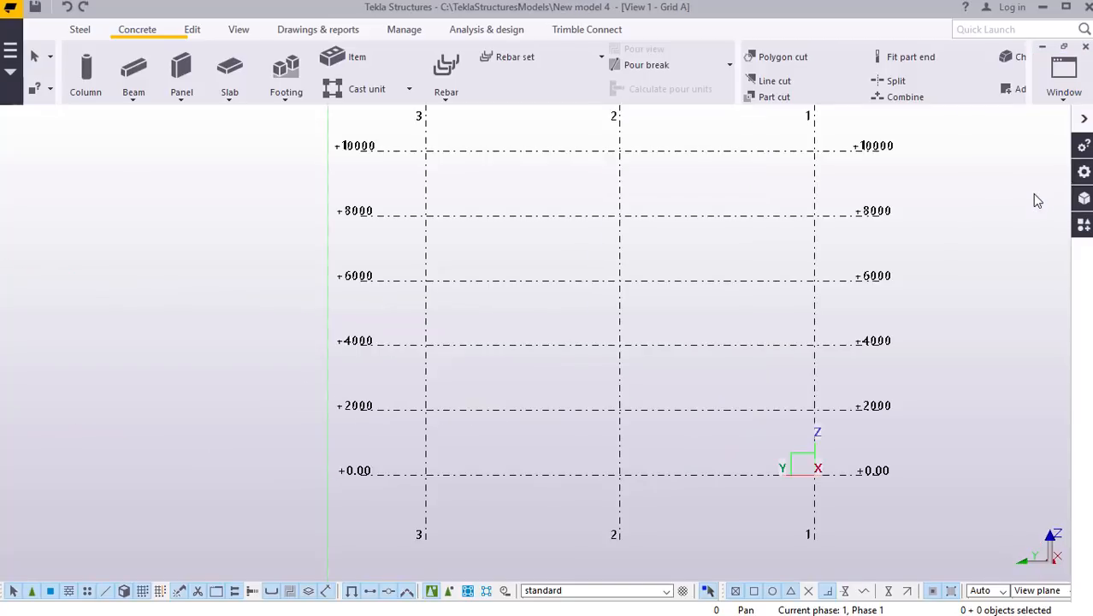
pyautogui.scroll(-2, 504, 461)
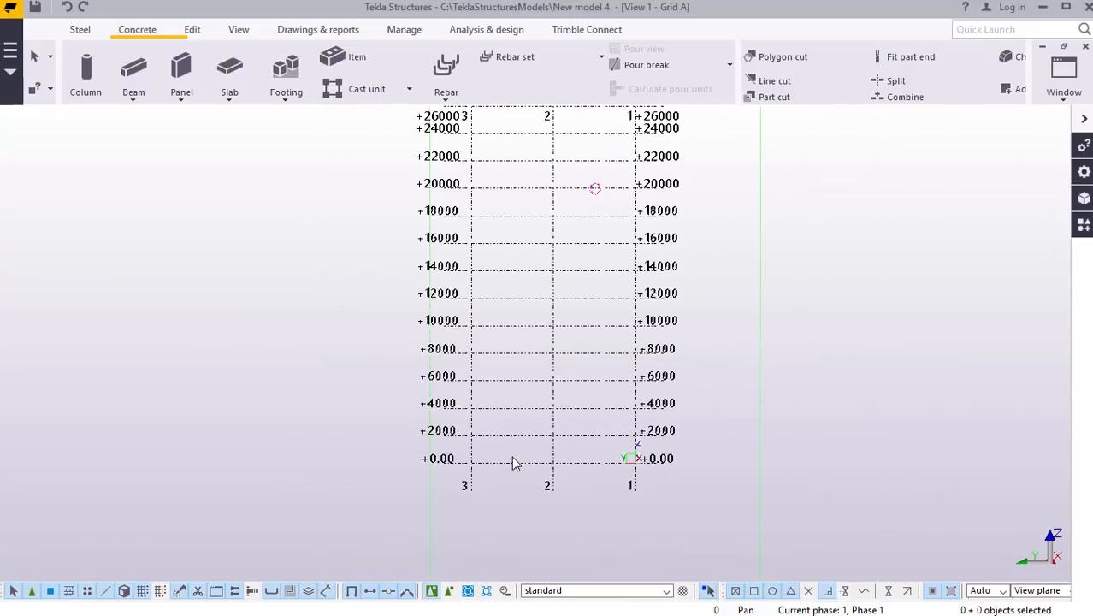
pyautogui.scroll(1, 513, 462)
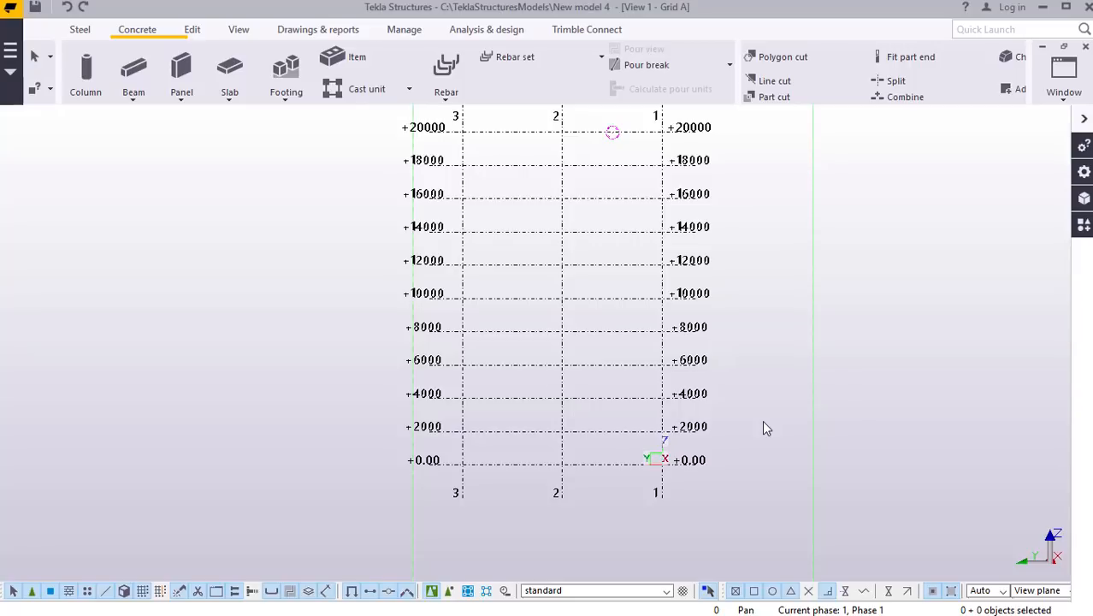
pyautogui.scroll(1, 706, 188)
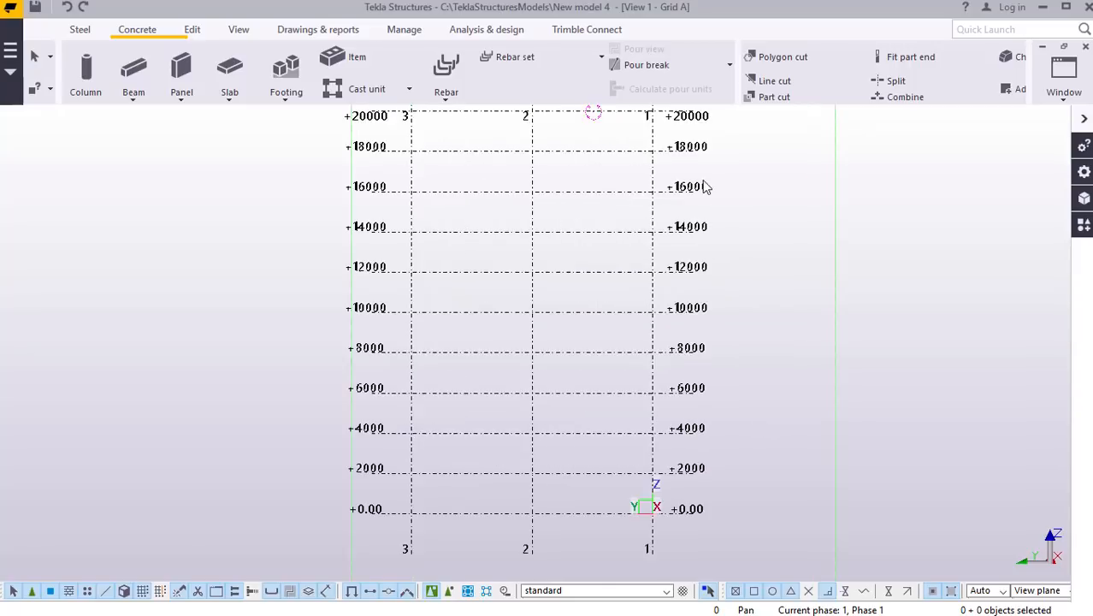
pyautogui.scroll(-2, 671, 478)
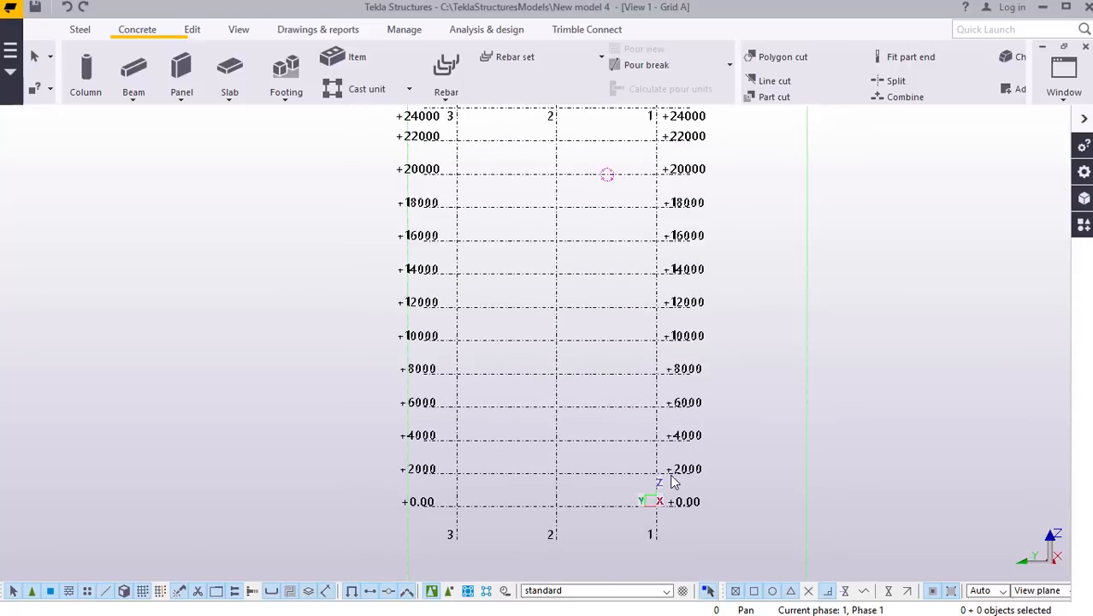
# Return to View 2 - 3d and open the properties of the model grid
pyautogui.click(1061, 108)
pyautogui.click(1017, 214)
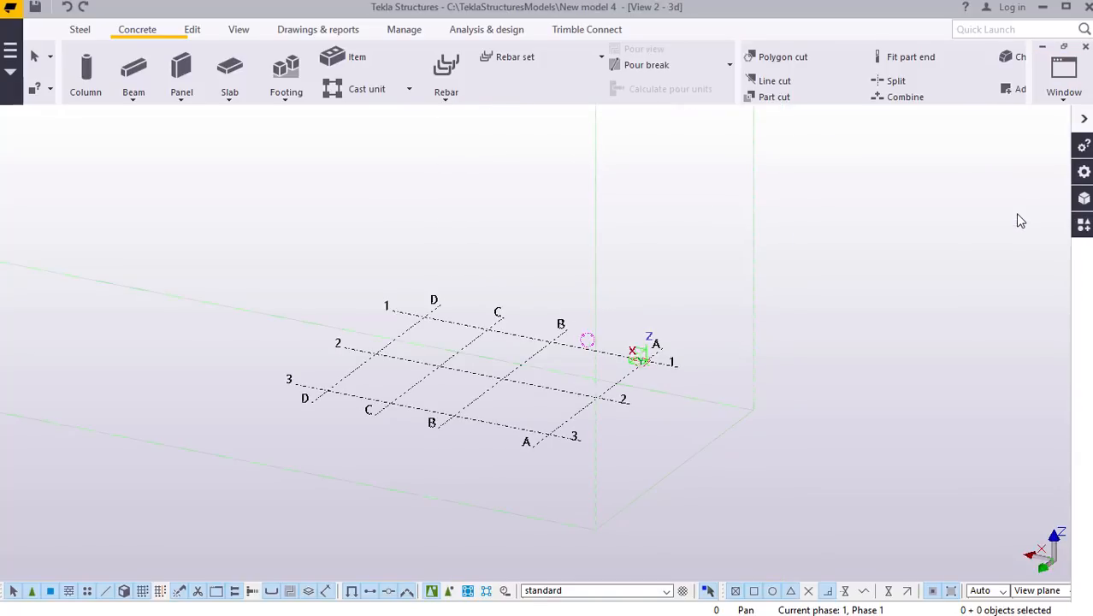
pyautogui.doubleClick(516, 386)
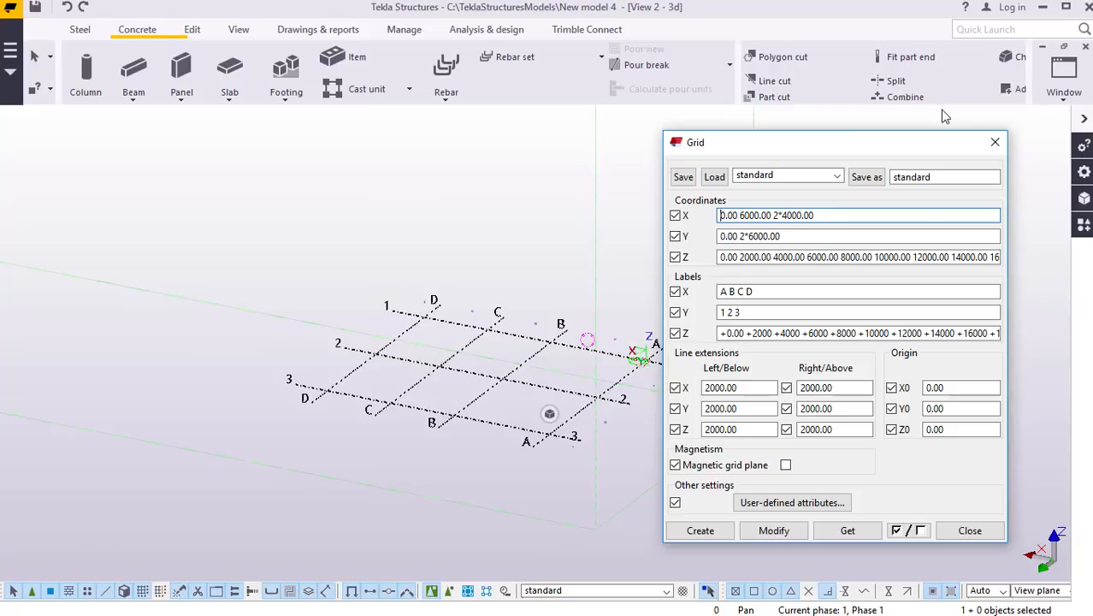
pyautogui.moveTo(868, 142); pyautogui.dragTo(854, 167)
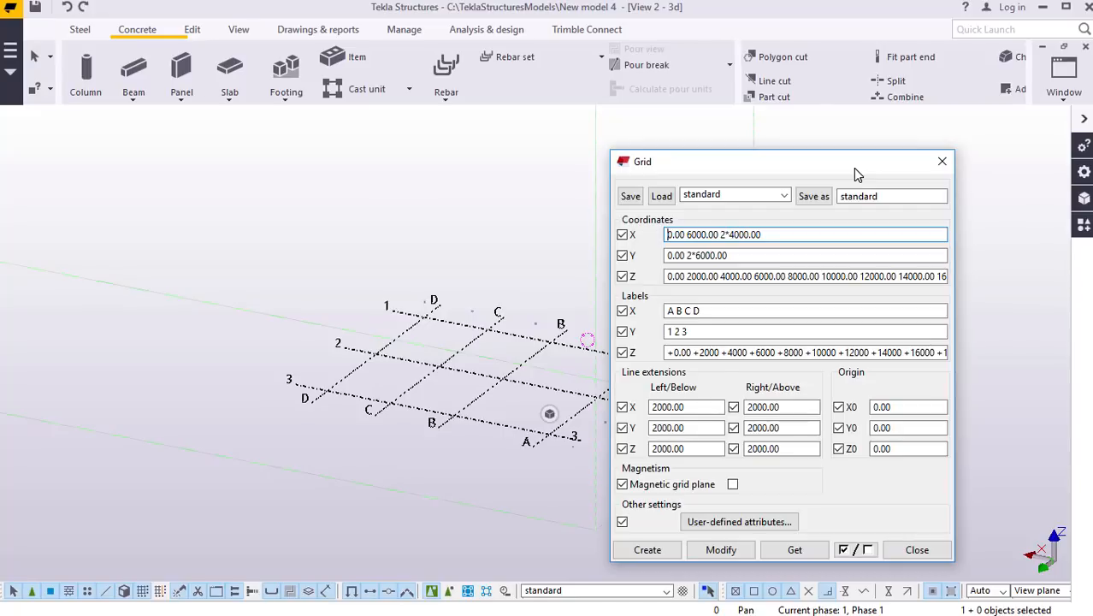
pyautogui.moveTo(855, 167); pyautogui.dragTo(863, 152)
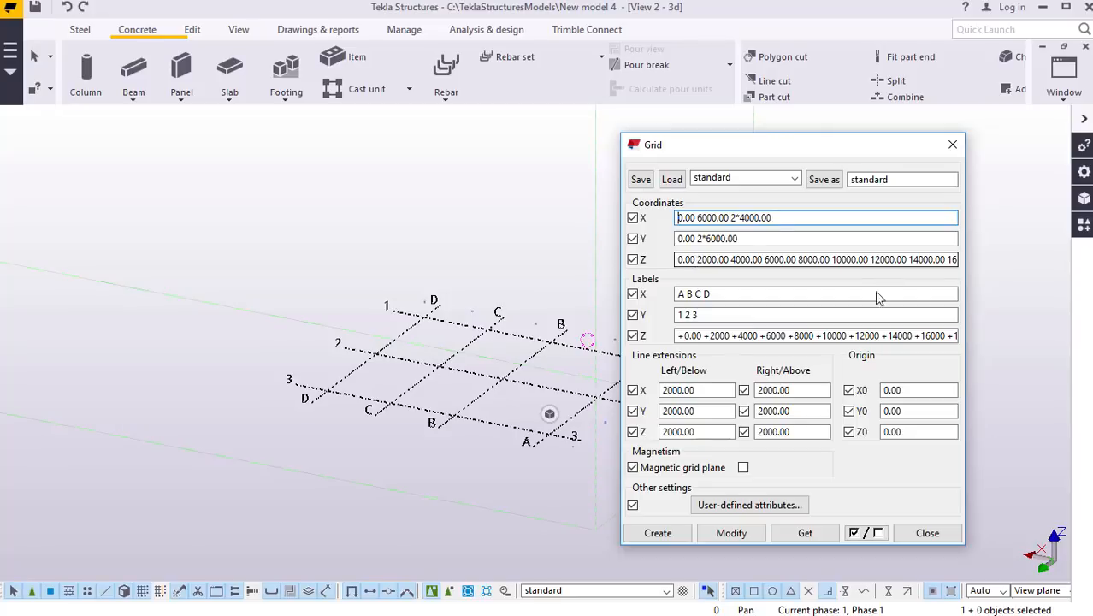
# Read through the grid's complete list of Z coordinates to its end
pyautogui.click(910, 259)
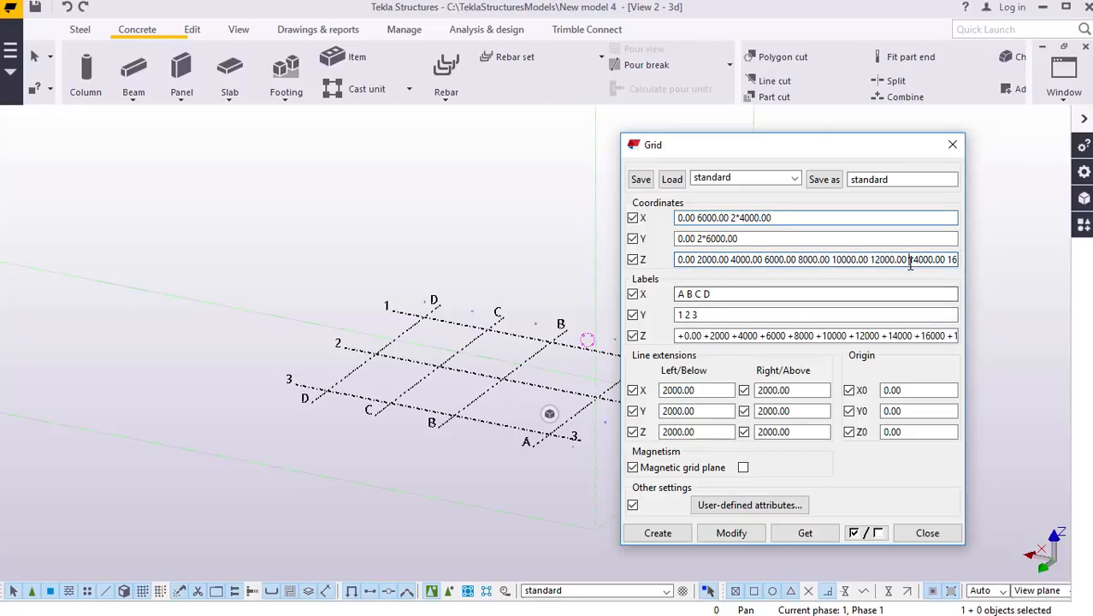
pyautogui.press('Right')
pyautogui.press('Right')
pyautogui.press('Right')
pyautogui.press('Right')
pyautogui.press('Right')
pyautogui.press('Right')
pyautogui.press('Right')
pyautogui.press('Right')
pyautogui.press('Right')
pyautogui.press('Right')
pyautogui.press('Right')
pyautogui.press('Right')
pyautogui.press('Right')
pyautogui.press('Right')
pyautogui.press('Right')
pyautogui.press('Right')
pyautogui.press('Right')
pyautogui.press('Right')
pyautogui.press('Right')
pyautogui.press('Right')
pyautogui.press('Right')
pyautogui.press('Right')
pyautogui.press('Right')
pyautogui.press('Right')
pyautogui.press('Right')
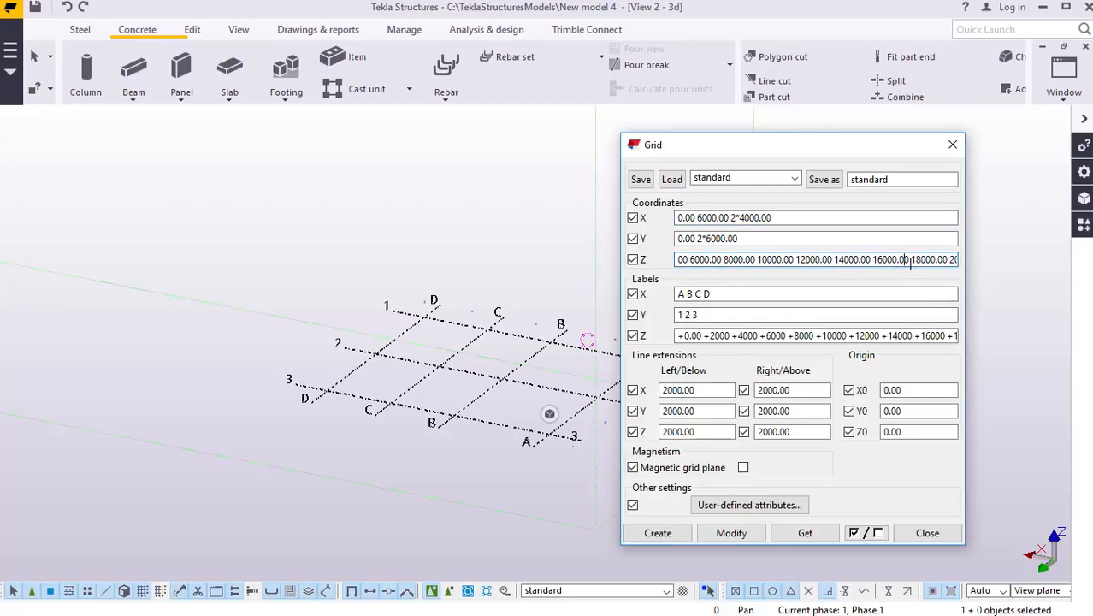
pyautogui.press('Right')
pyautogui.press('Right')
pyautogui.press('Right')
pyautogui.press('Right')
pyautogui.press('Right')
pyautogui.press('Right')
pyautogui.press('Right')
pyautogui.press('Right')
pyautogui.press('Right')
pyautogui.press('Right')
pyautogui.press('Right')
pyautogui.press('Right')
pyautogui.press('Right')
pyautogui.press('Right')
pyautogui.press('Right')
pyautogui.press('Right')
pyautogui.press('Right')
pyautogui.press('Right')
pyautogui.press('Right')
pyautogui.press('Right')
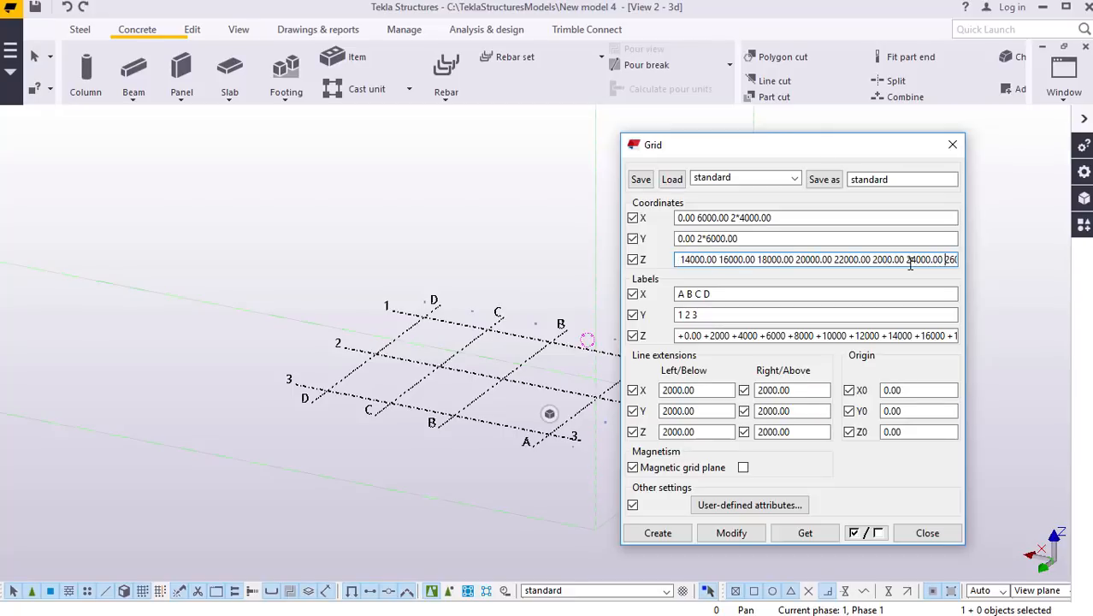
pyautogui.hotkey('ctrl', 'a')
pyautogui.press('BackSpace')
pyautogui.hotkey('ctrl', 'v')
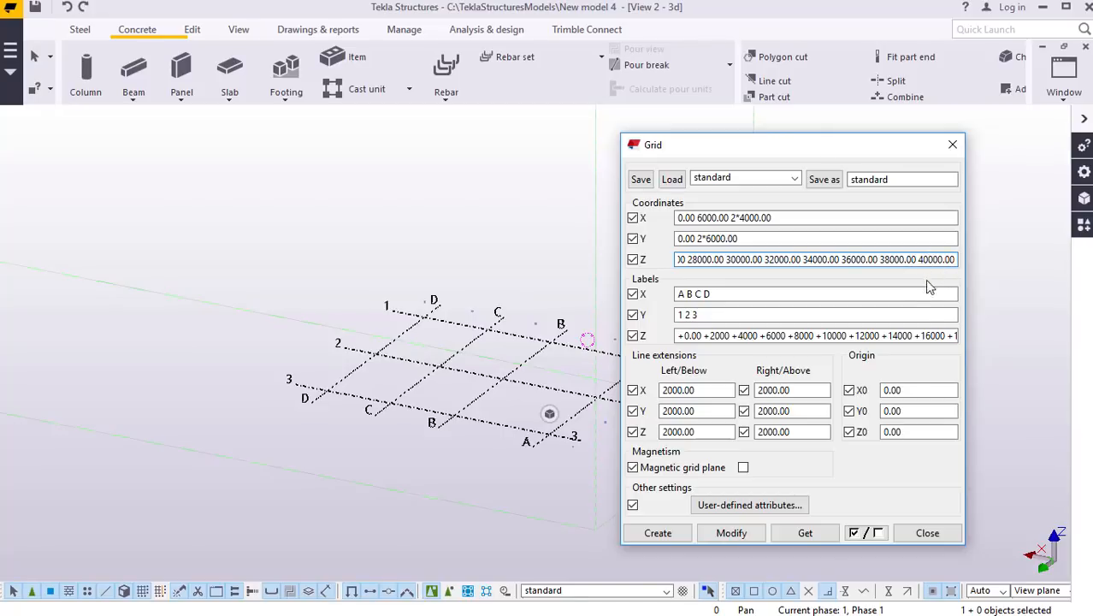
# Read through the grid's complete list of Z labels and close the grid properties without modifying the grid
pyautogui.click(916, 338)
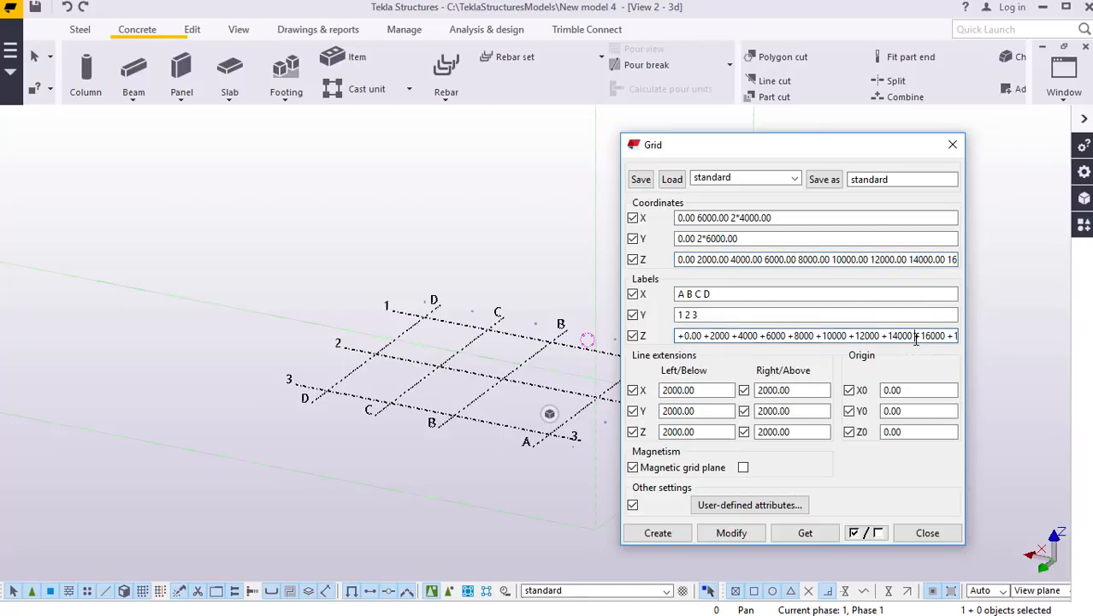
pyautogui.press('Right')
pyautogui.press('Right')
pyautogui.press('Right')
pyautogui.press('Right')
pyautogui.press('Right')
pyautogui.press('Right')
pyautogui.press('Right')
pyautogui.press('Right')
pyautogui.press('Right')
pyautogui.press('Right')
pyautogui.press('Right')
pyautogui.press('Right')
pyautogui.press('Right')
pyautogui.press('Right')
pyautogui.press('Right')
pyautogui.press('Right')
pyautogui.press('Right')
pyautogui.press('Right')
pyautogui.press('Right')
pyautogui.press('Right')
pyautogui.press('Right')
pyautogui.press('Right')
pyautogui.press('Right')
pyautogui.press('Right')
pyautogui.press('Right')
pyautogui.press('Right')
pyautogui.press('Right')
pyautogui.press('Right')
pyautogui.press('Right')
pyautogui.press('Right')
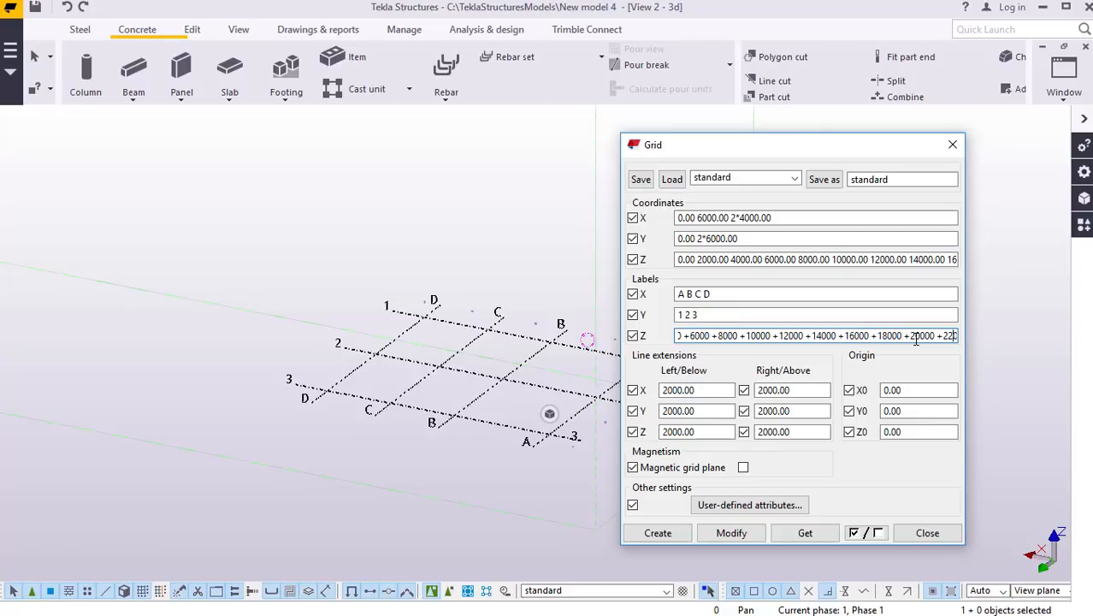
pyautogui.press('Right')
pyautogui.press('Right')
pyautogui.press('Right')
pyautogui.press('Right')
pyautogui.press('Right')
pyautogui.press('Right')
pyautogui.press('Right')
pyautogui.press('Right')
pyautogui.press('Right')
pyautogui.press('Right')
pyautogui.press('Right')
pyautogui.press('Right')
pyautogui.press('Right')
pyautogui.press('Right')
pyautogui.press('Right')
pyautogui.press('Right')
pyautogui.press('Right')
pyautogui.press('Right')
pyautogui.press('Right')
pyautogui.press('Right')
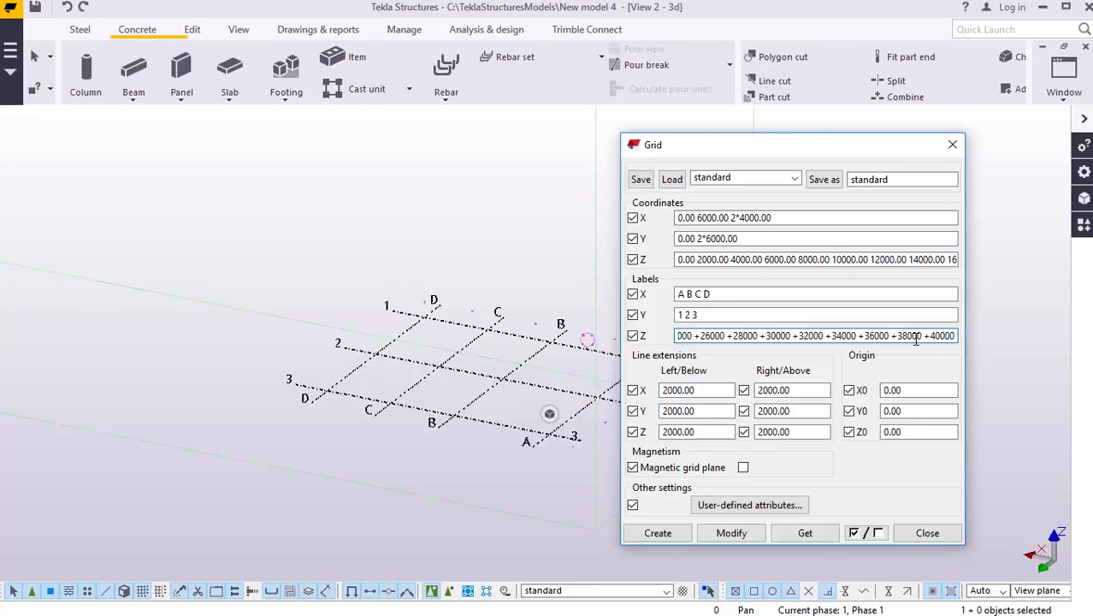
pyautogui.click(680, 259)
pyautogui.click(701, 336)
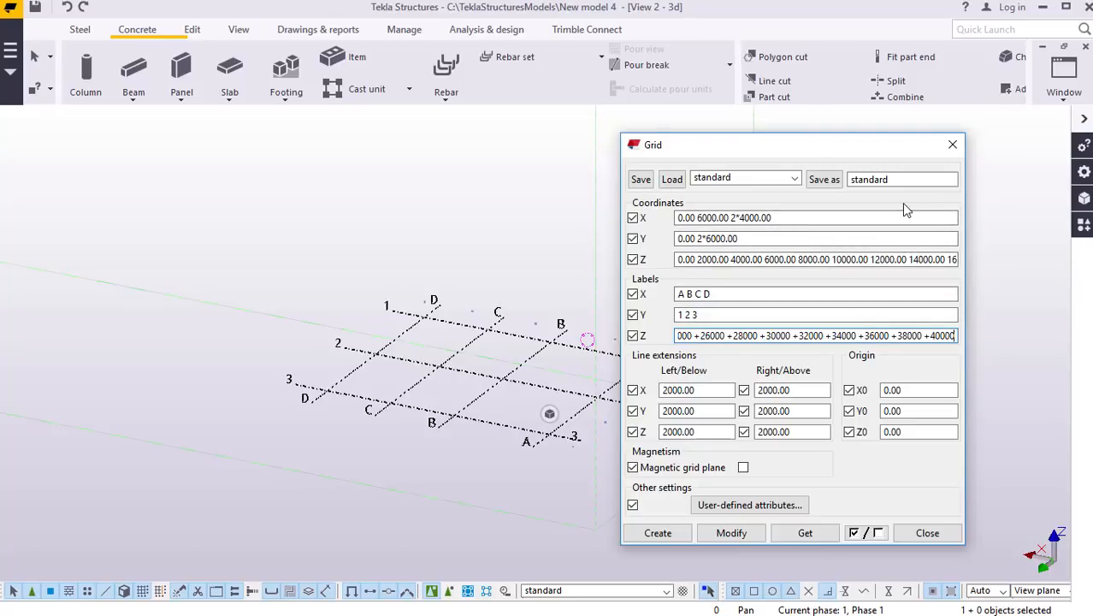
pyautogui.click(952, 144)
# Open View 1 - Grid A and examine the grid levels from the base up to the highest level
pyautogui.click(1063, 96)
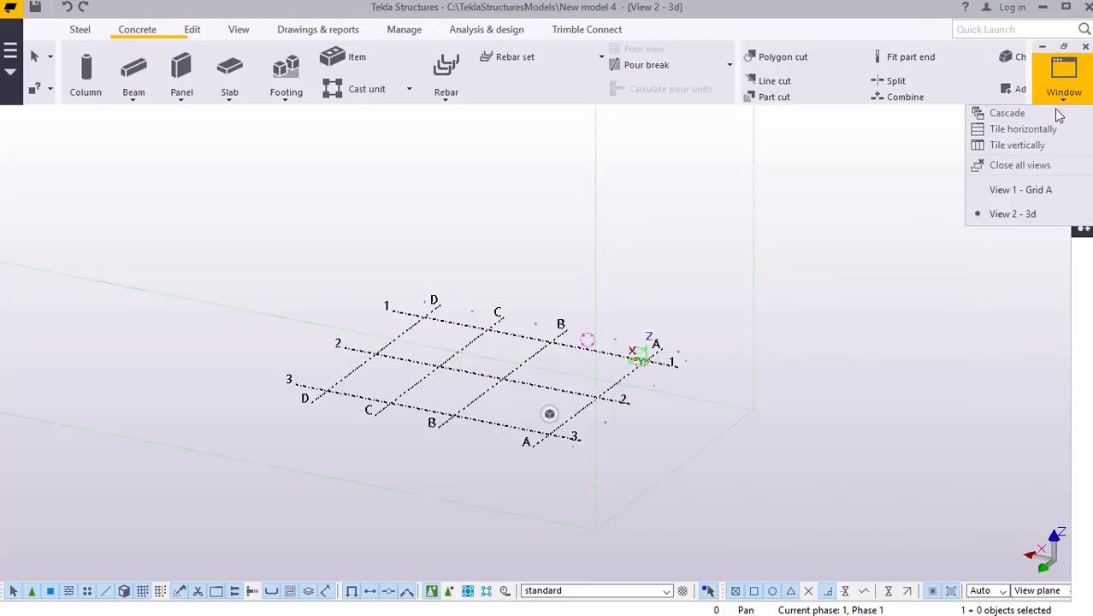
pyautogui.click(1030, 190)
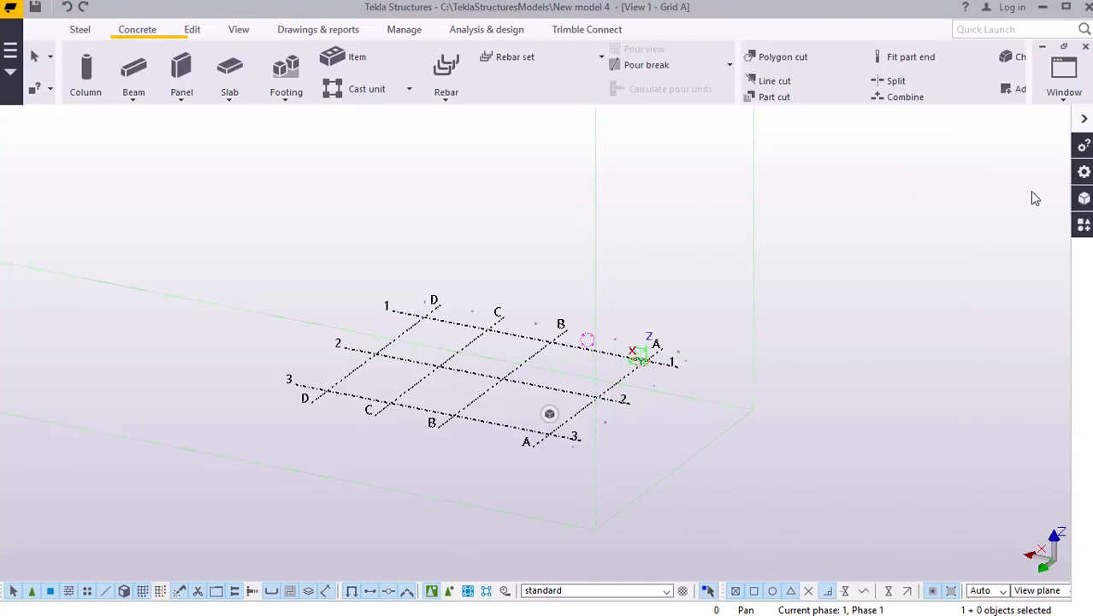
pyautogui.scroll(4, 544, 523)
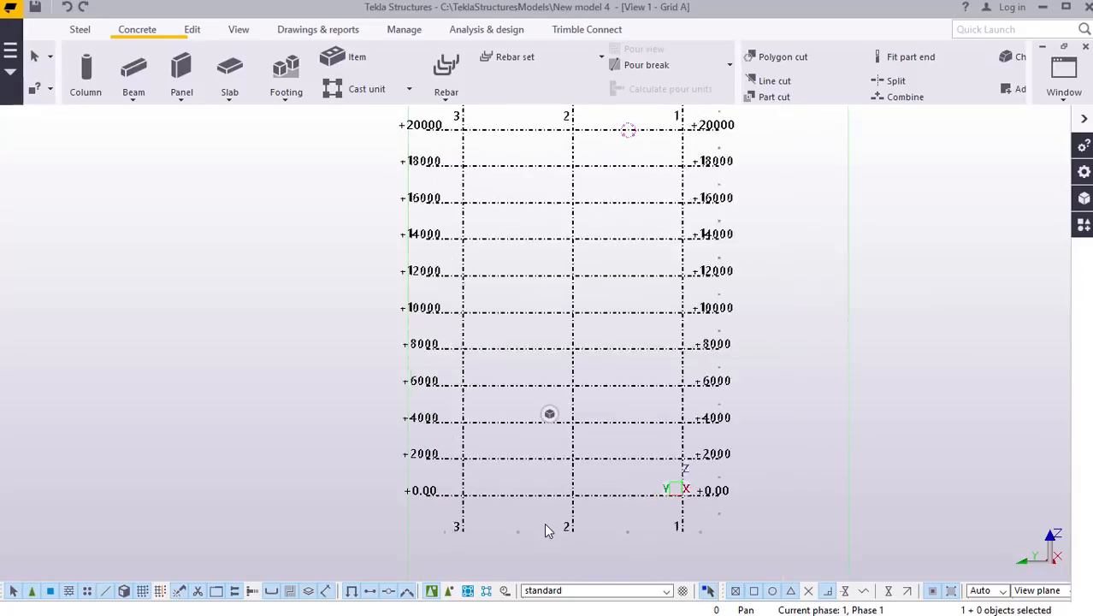
pyautogui.scroll(-4, 464, 489)
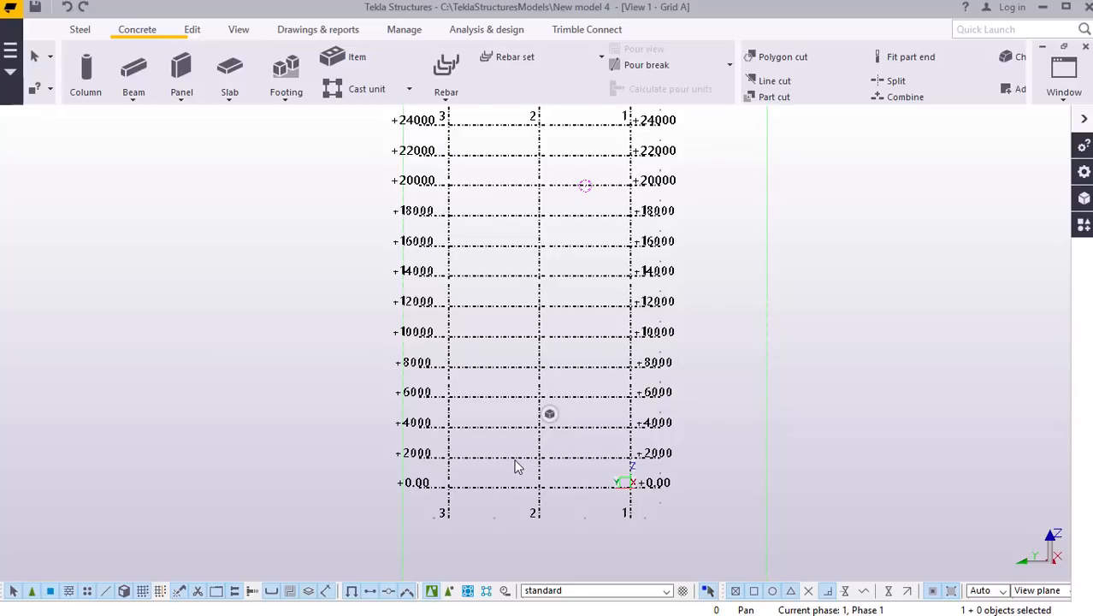
pyautogui.scroll(-5, 515, 462)
pyautogui.scroll(5, 539, 251)
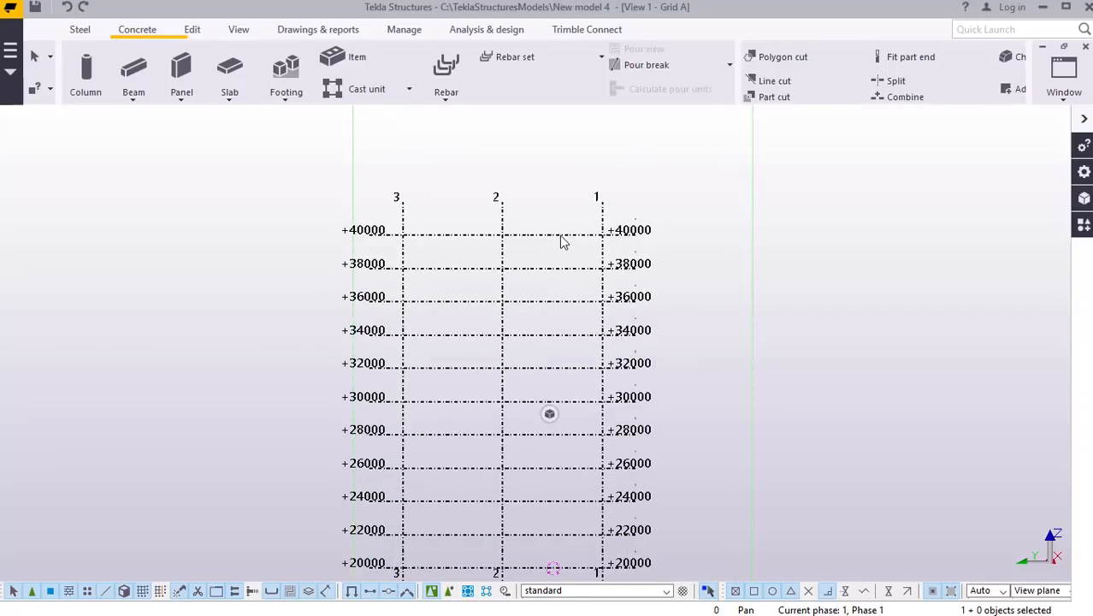
pyautogui.scroll(-5, 565, 239)
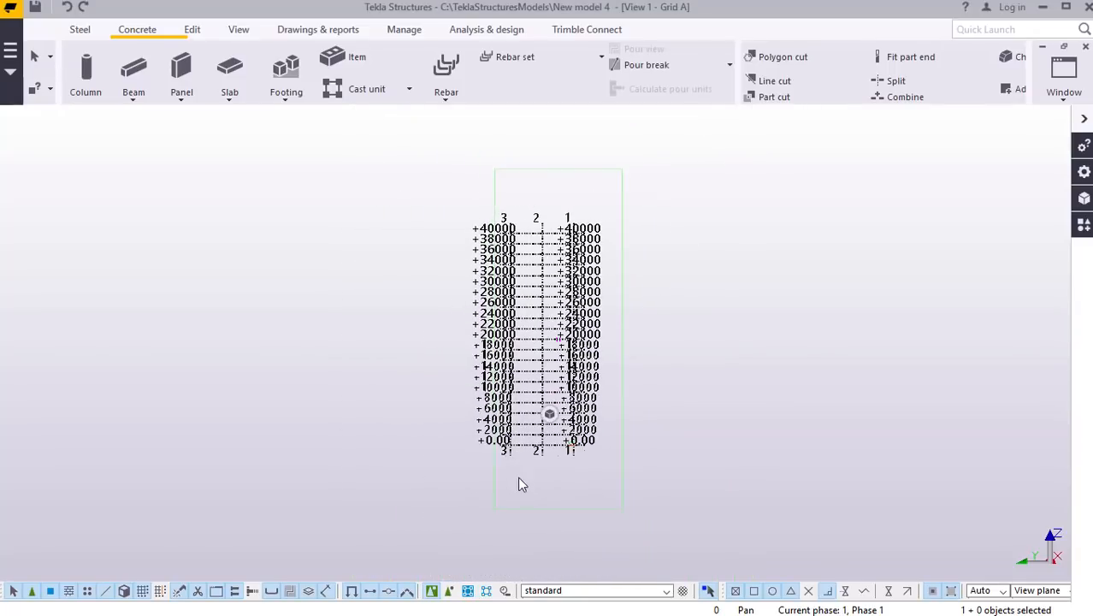
pyautogui.scroll(5, 517, 476)
pyautogui.scroll(2, 535, 439)
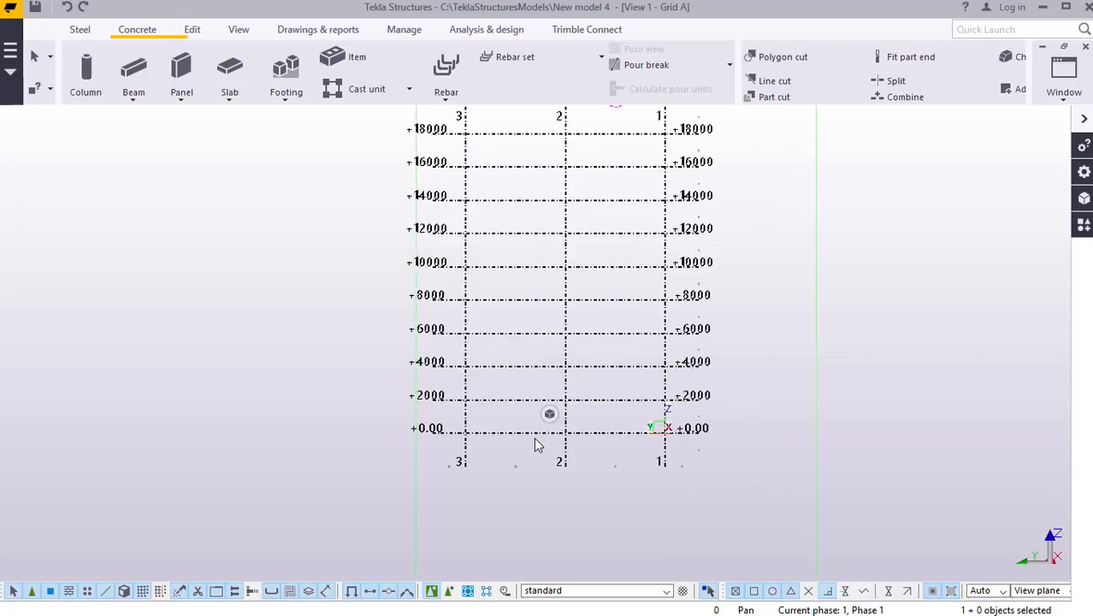
pyautogui.click(134, 94)
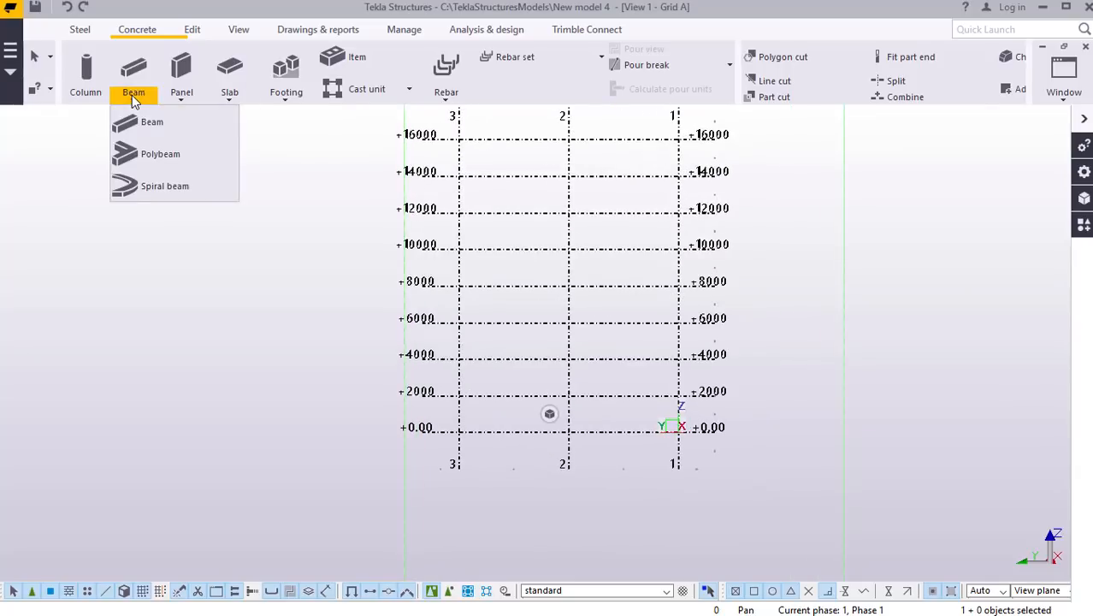
pyautogui.click(163, 186)
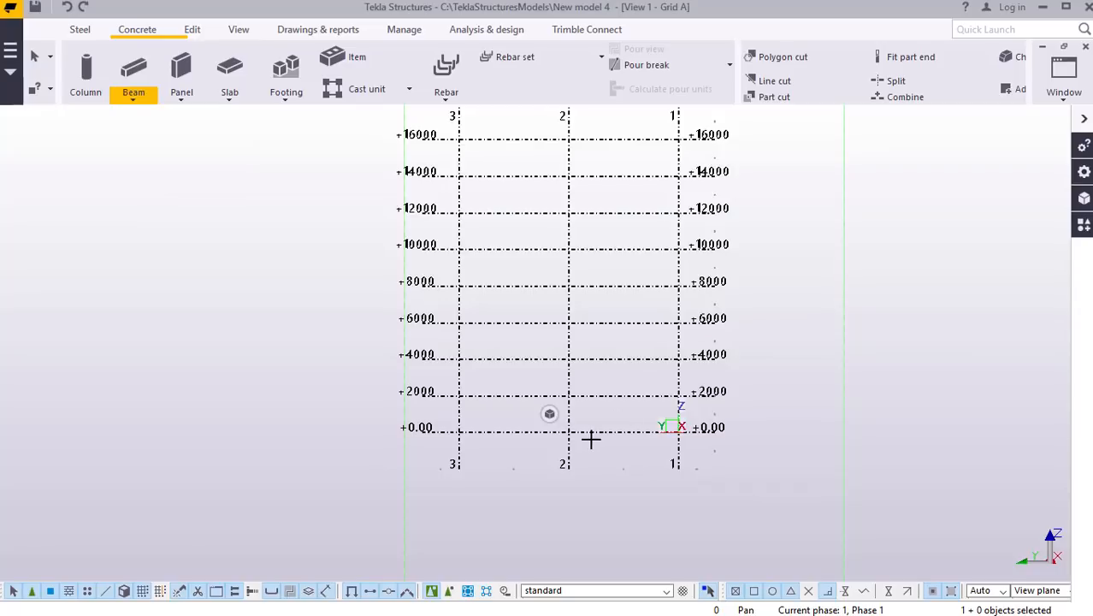
pyautogui.rightClick(788, 208)
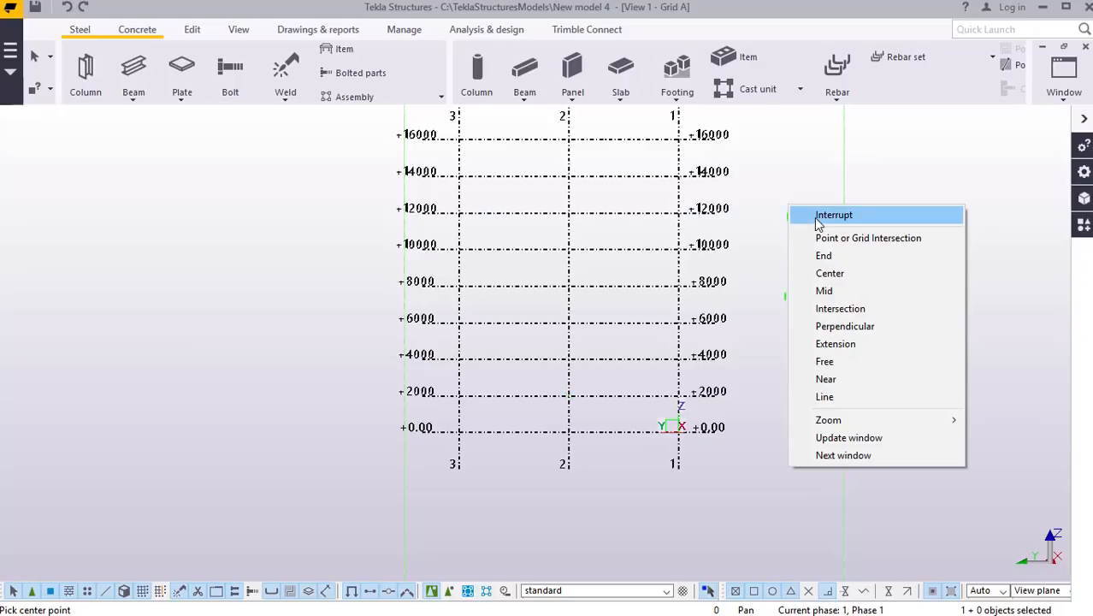
pyautogui.click(817, 219)
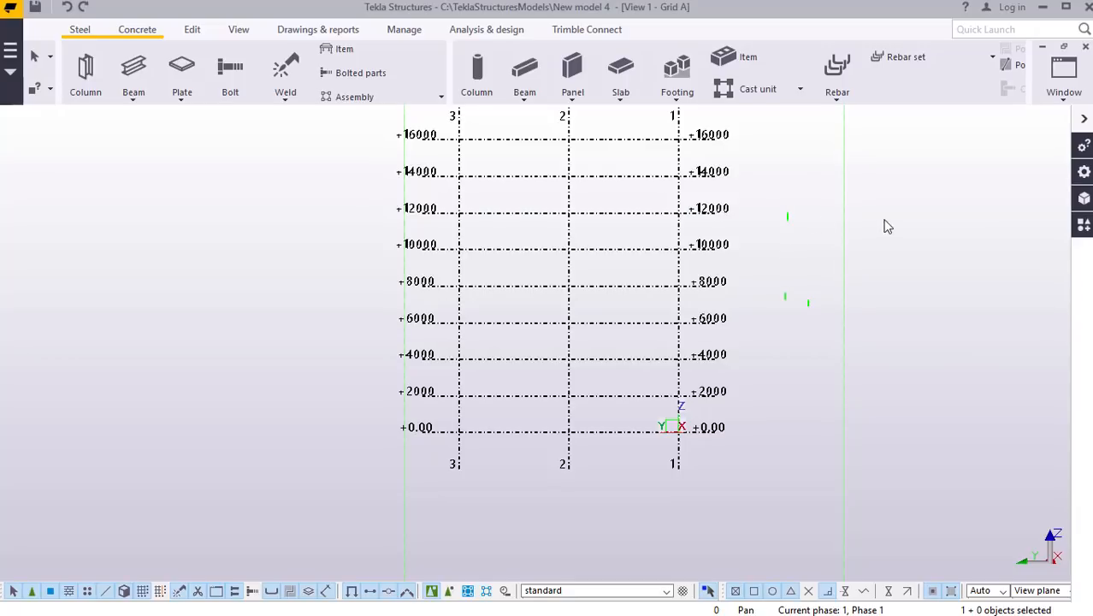
# Measure the distance between grid lines 3 and 1 at their lower ends without placing a dimension
pyautogui.scroll(1, 653, 463)
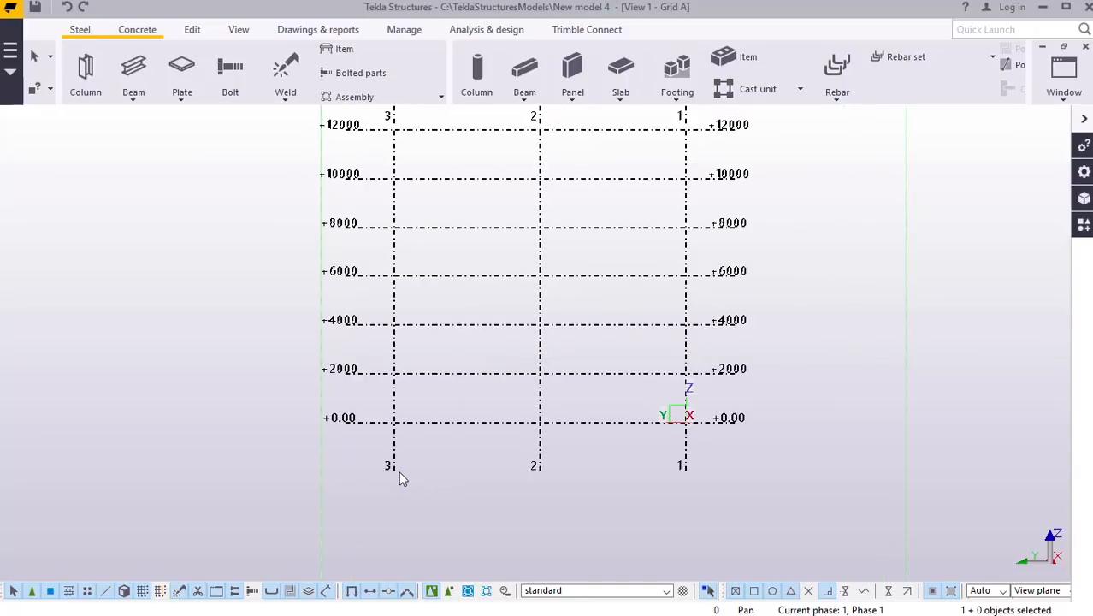
pyautogui.click(192, 31)
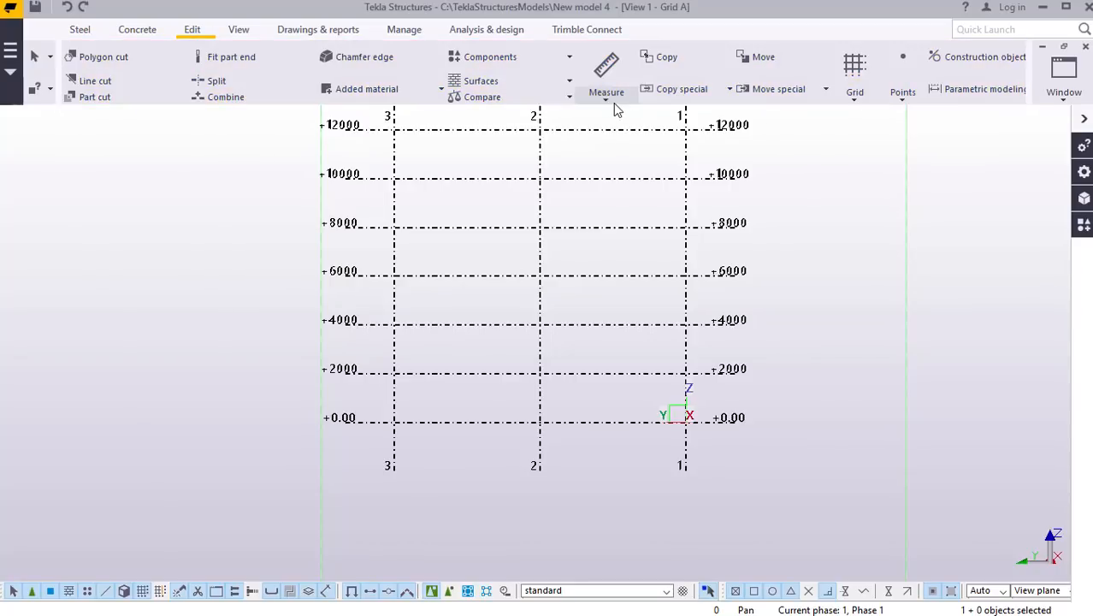
pyautogui.click(607, 100)
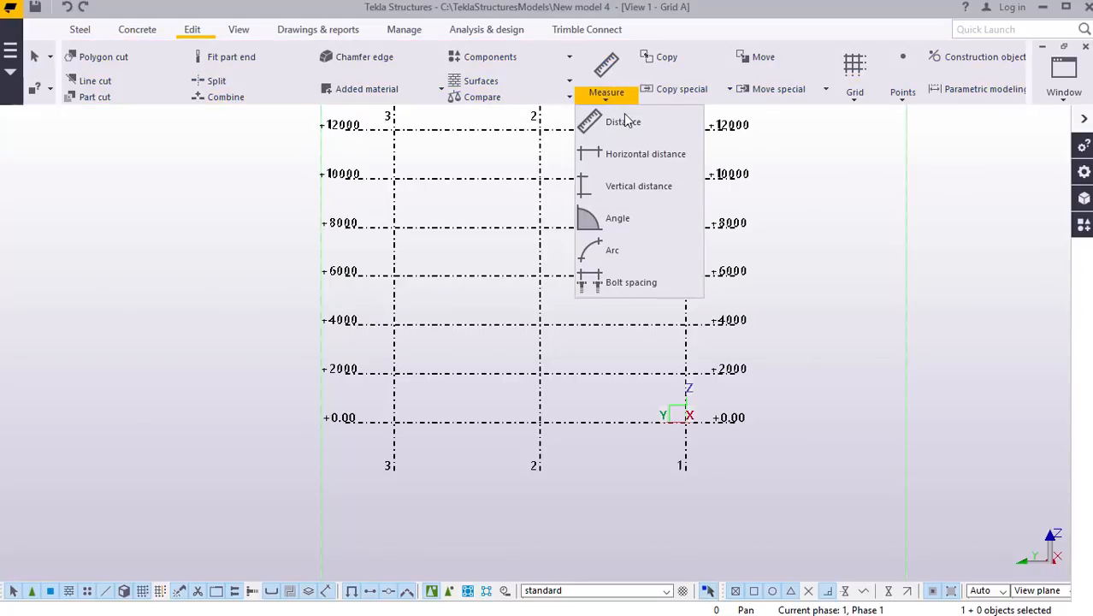
pyautogui.click(626, 122)
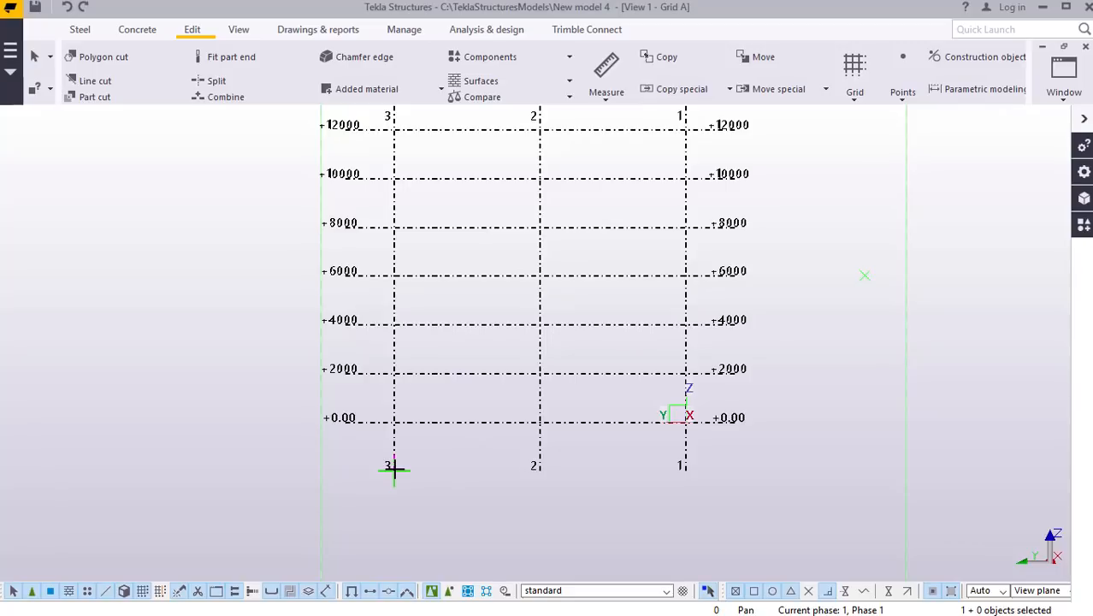
pyautogui.click(685, 468)
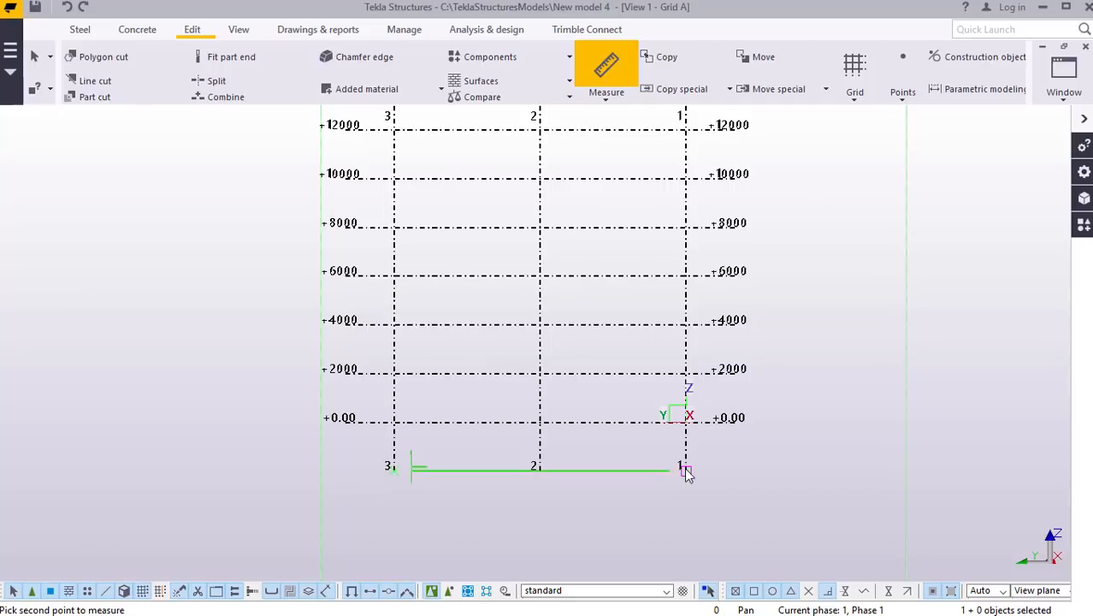
pyautogui.click(685, 468)
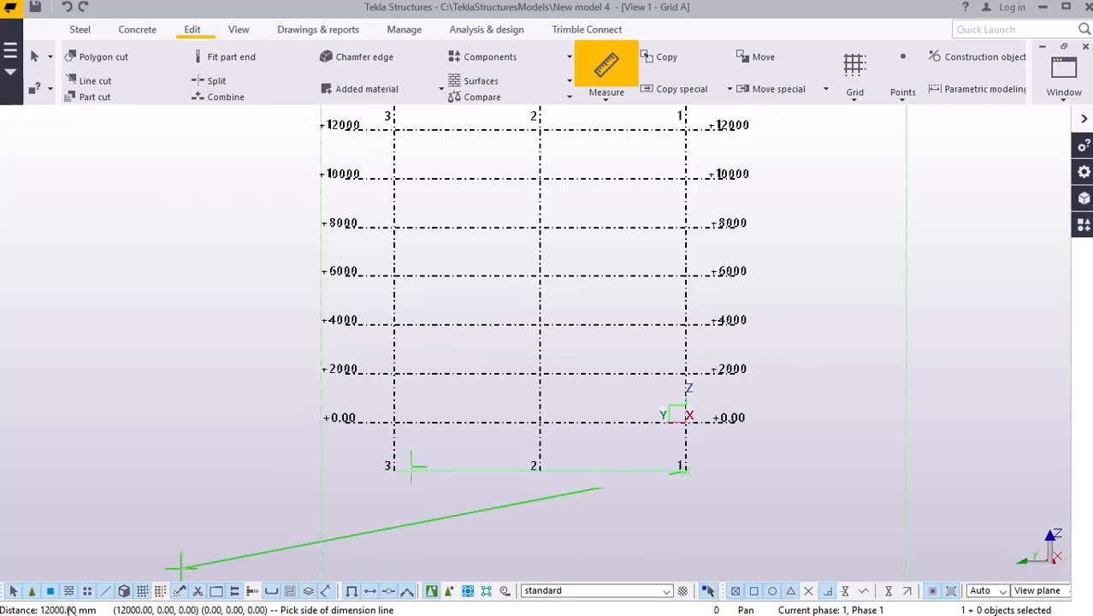
pyautogui.rightClick(859, 208)
pyautogui.click(899, 218)
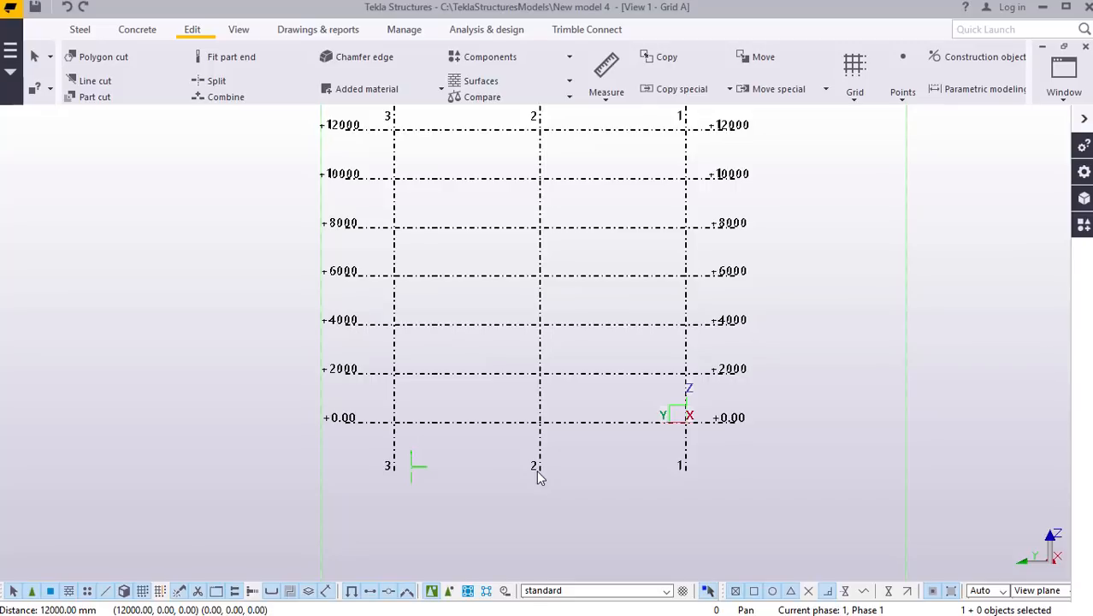
# Try a concrete spiral beam starting at grid line 3 on level +0.00, centred on grid line 2, and undo it
pyautogui.click(140, 31)
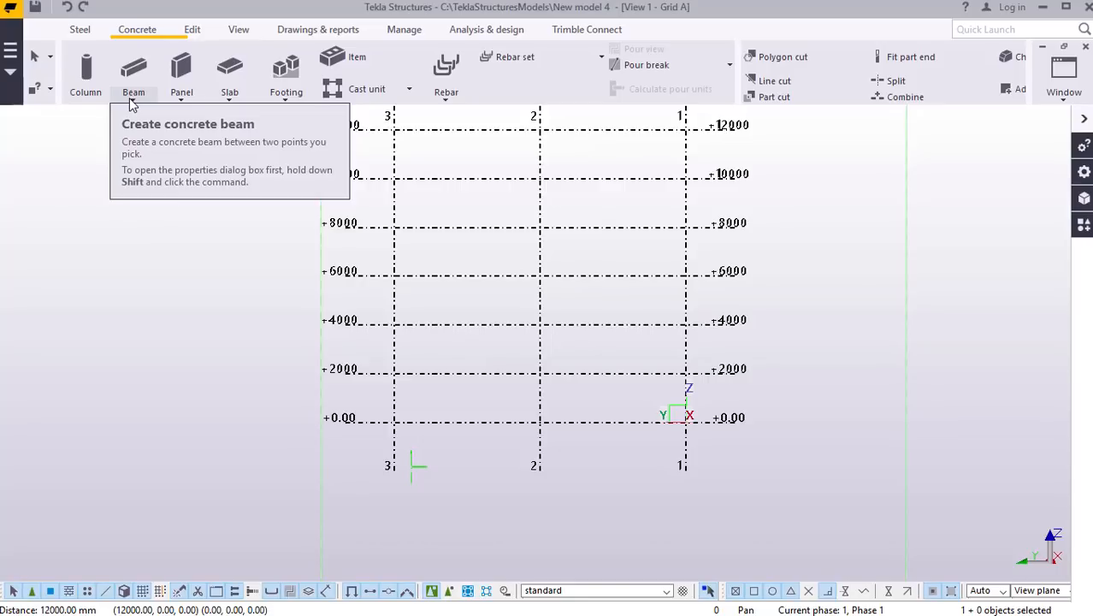
pyautogui.click(131, 101)
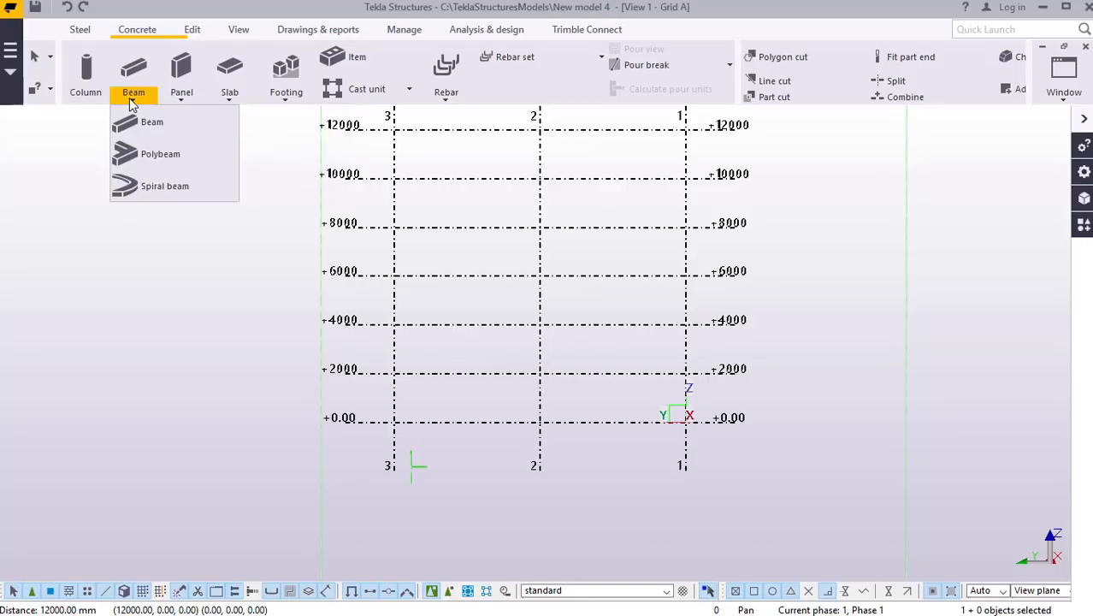
pyautogui.click(145, 188)
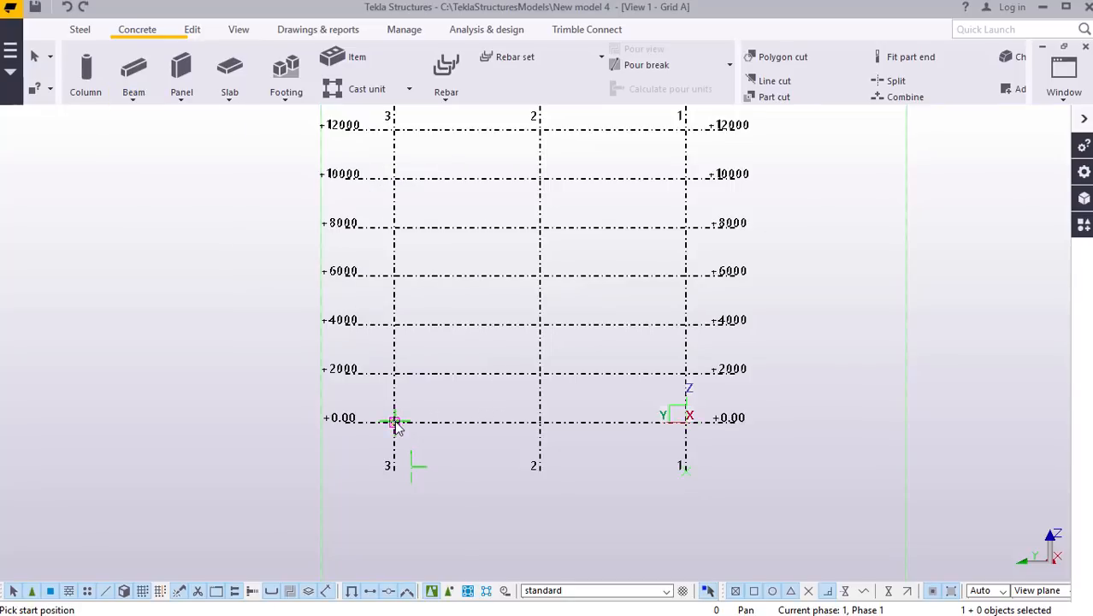
pyautogui.click(393, 420)
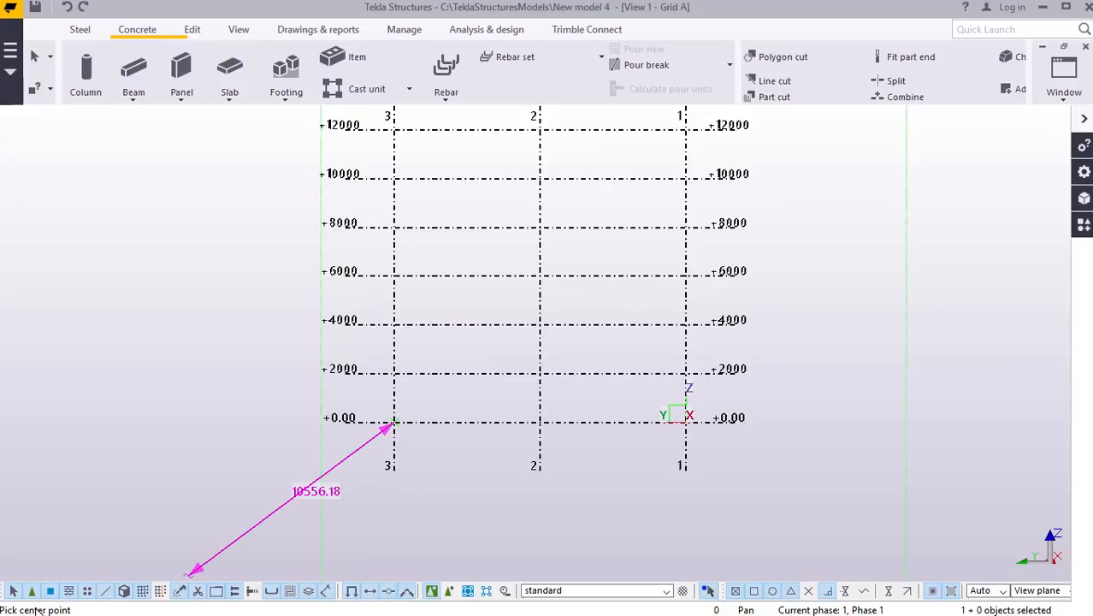
pyautogui.click(541, 423)
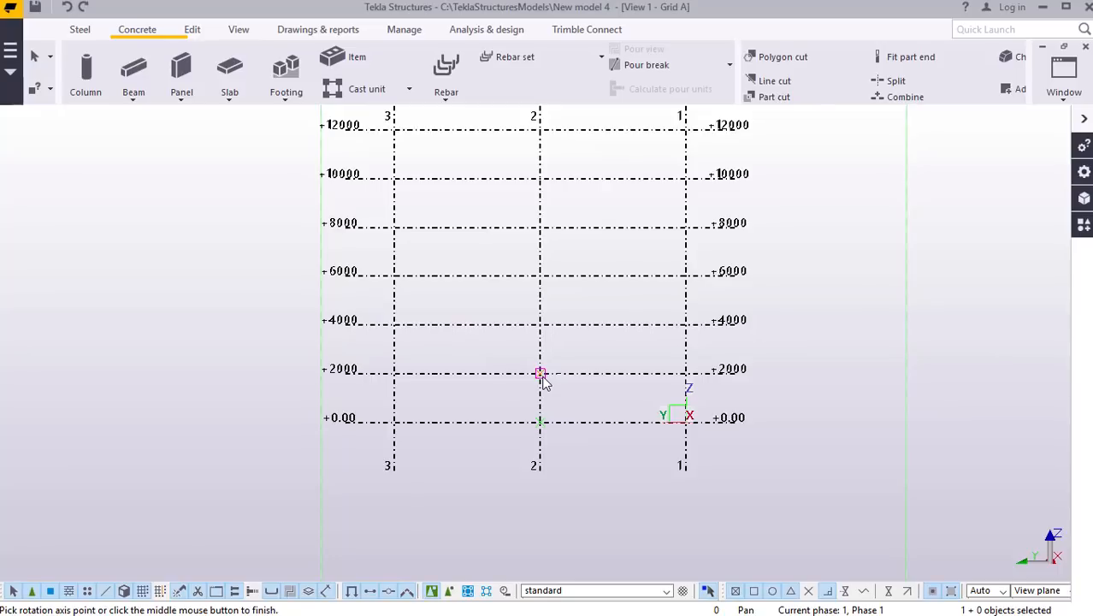
pyautogui.middleClick(542, 380)
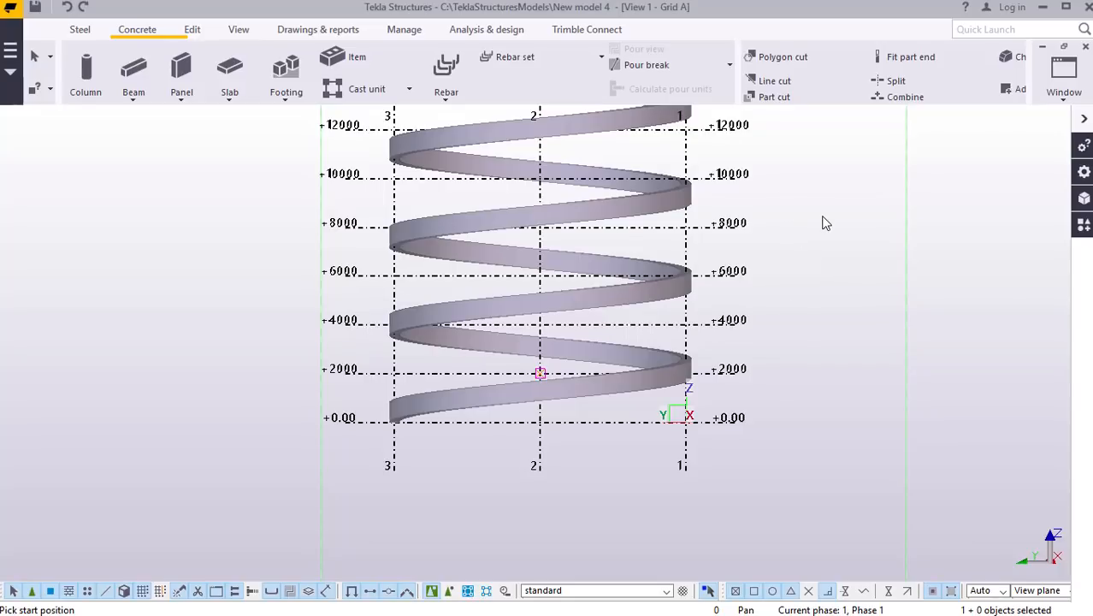
pyautogui.rightClick(780, 193)
pyautogui.click(816, 206)
pyautogui.rightClick(814, 156)
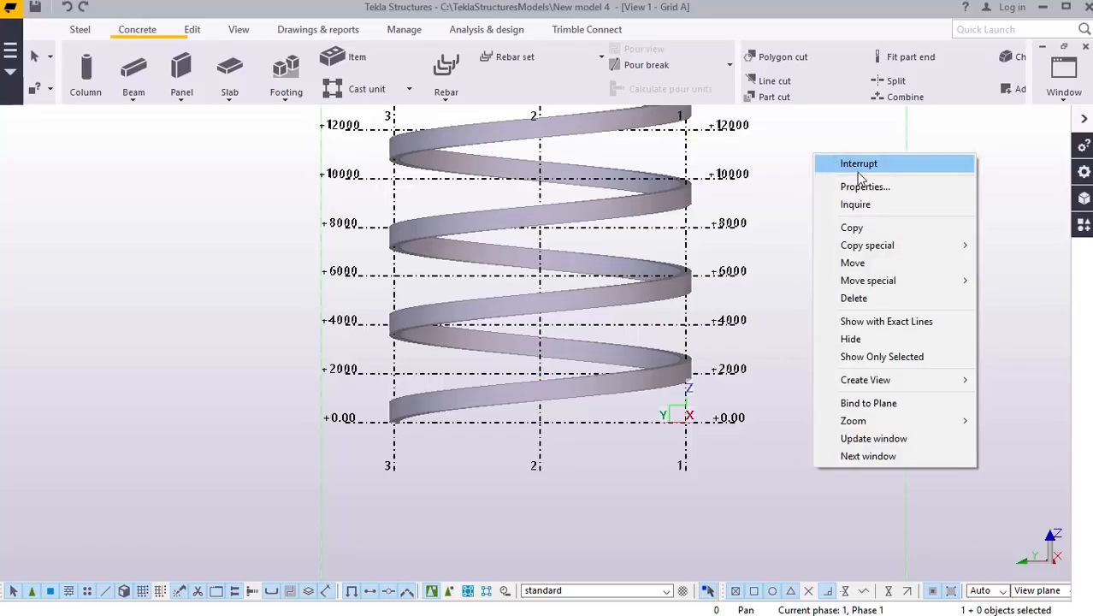
pyautogui.click(857, 172)
pyautogui.click(67, 7)
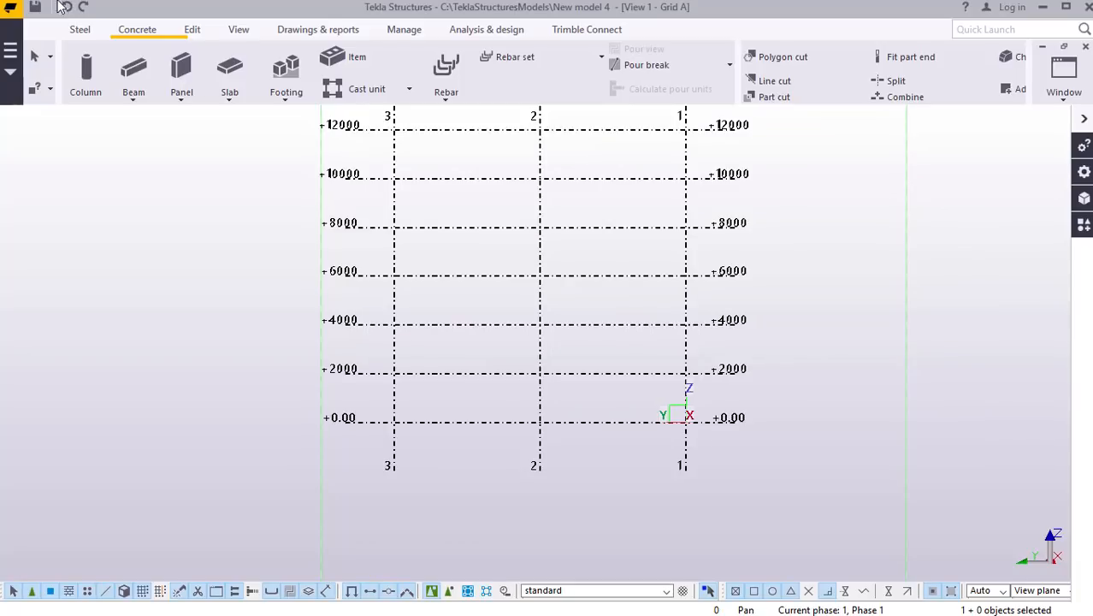
# Model a concrete spiral beam on level +0.00 starting midway between grid lines 3 and 2, centred on grid line 2 with its axis point at +2000
pyautogui.click(133, 99)
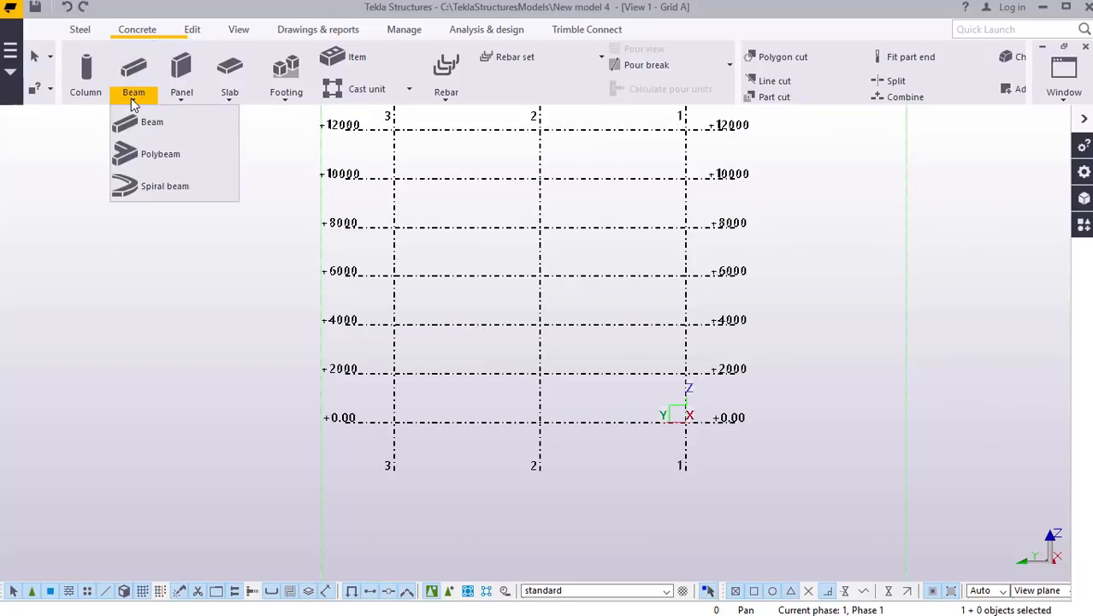
pyautogui.click(162, 187)
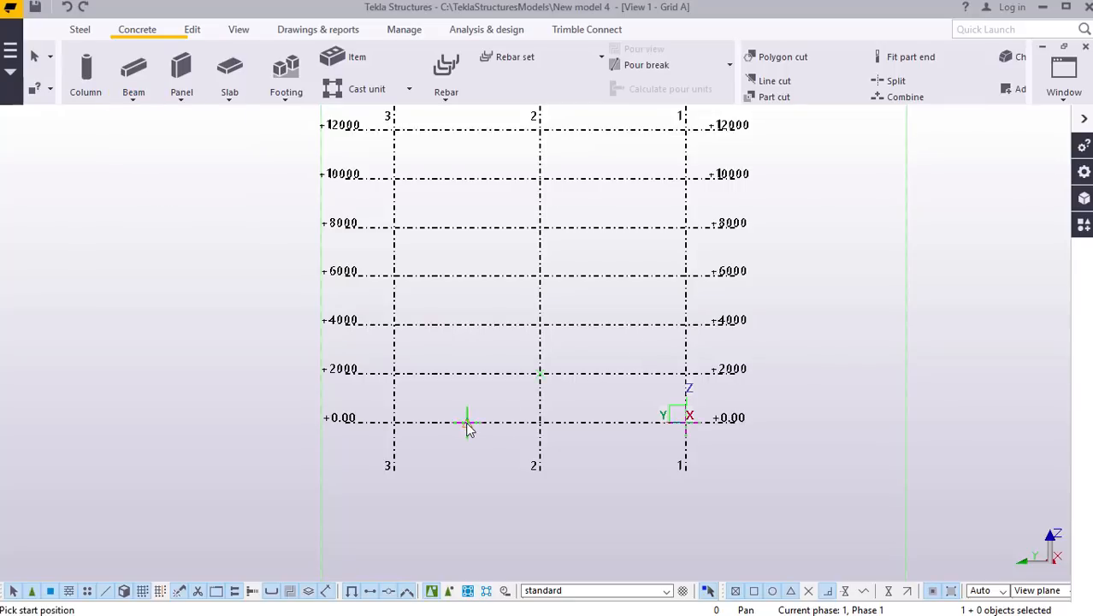
pyautogui.click(466, 420)
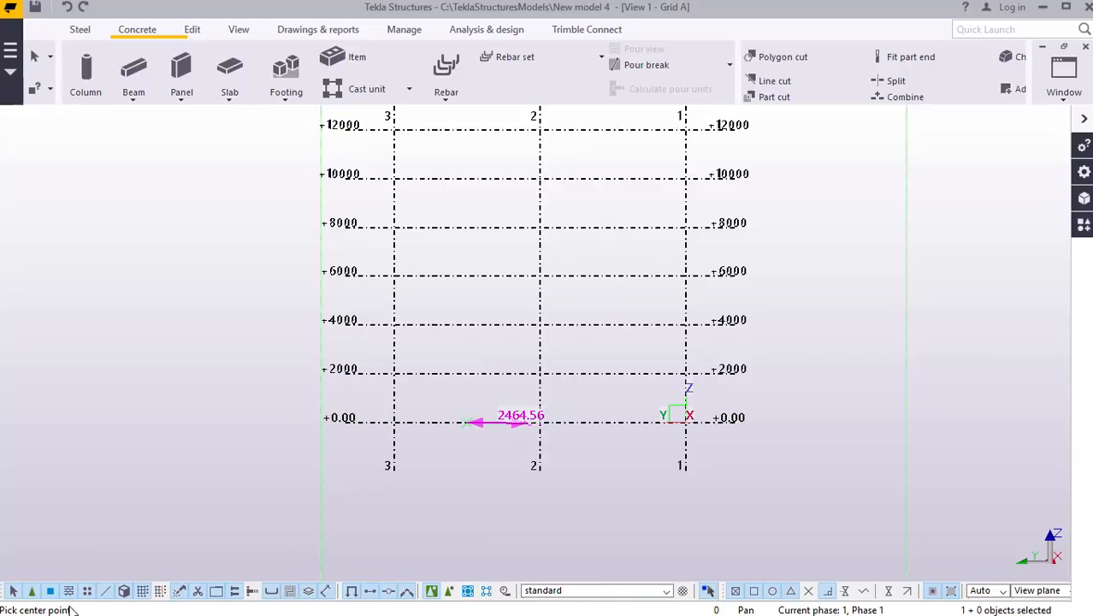
pyautogui.click(539, 423)
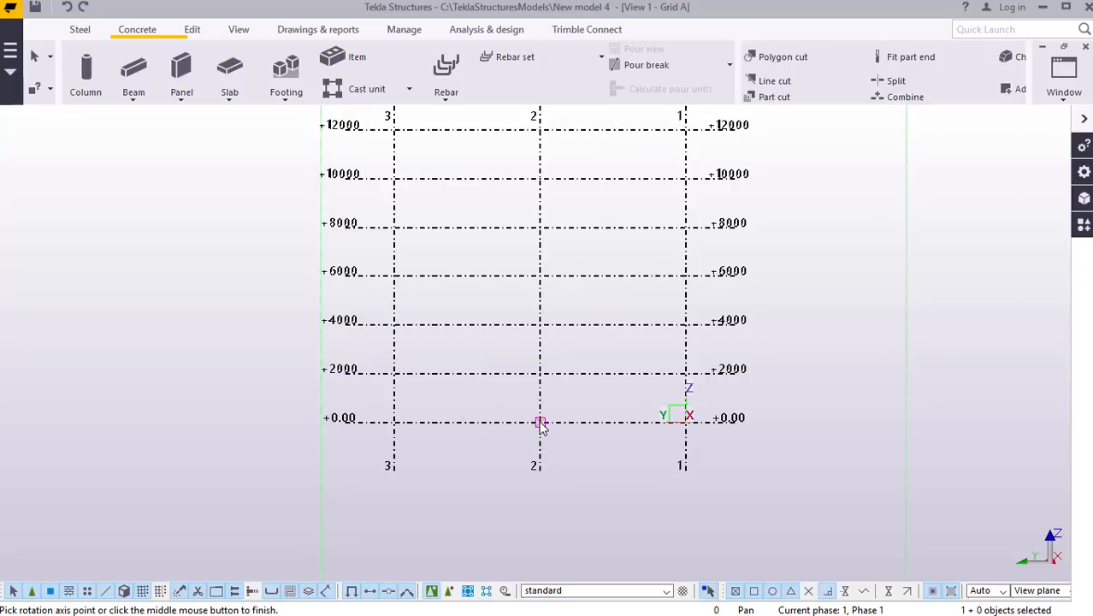
pyautogui.click(540, 376)
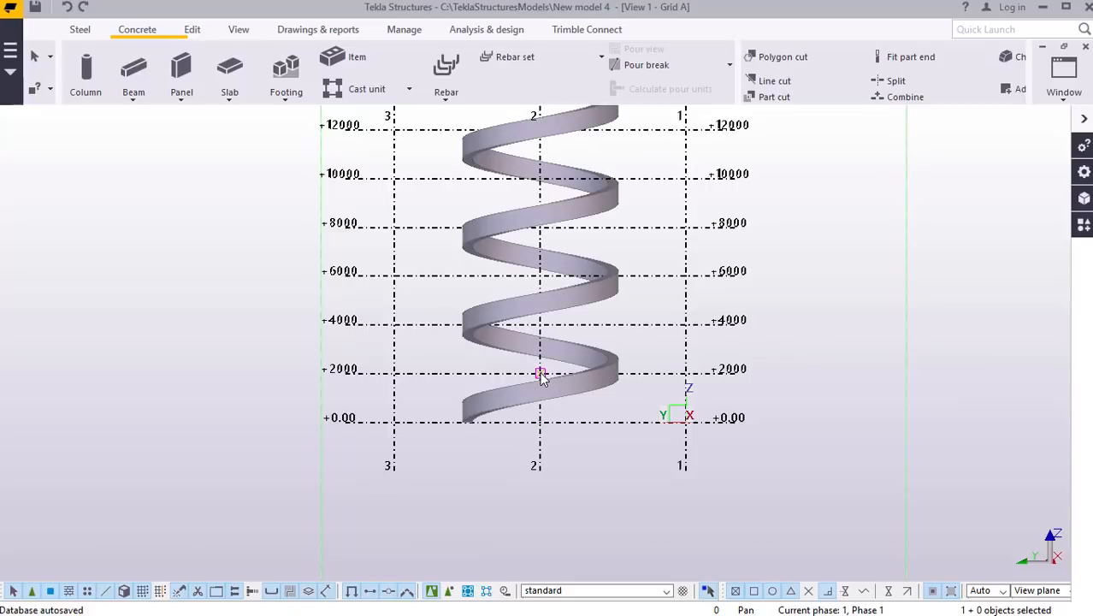
pyautogui.rightClick(841, 200)
pyautogui.click(858, 205)
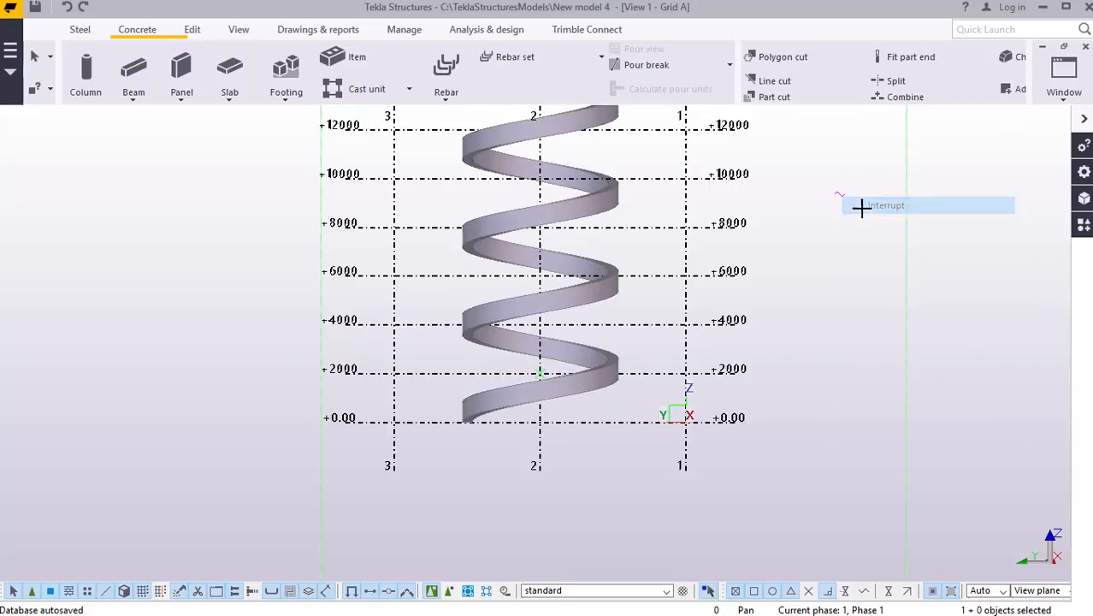
# Model an outer concrete spiral beam of 6000 mm radius from grid line 3 at +0.00, centred on grid line 2 with its axis point at +2000
pyautogui.click(134, 99)
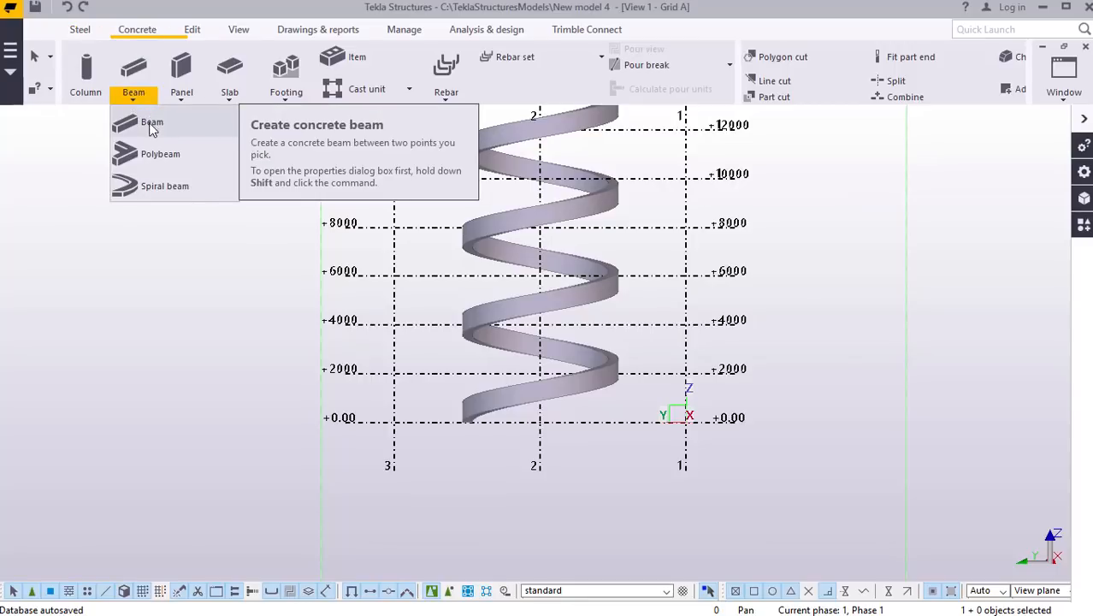
pyautogui.click(146, 187)
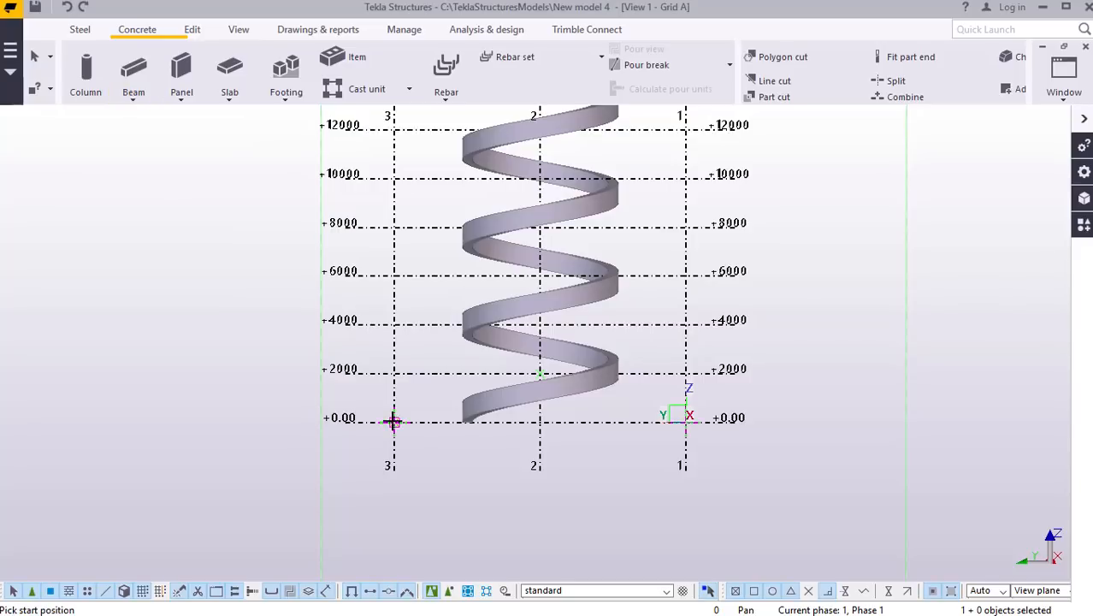
pyautogui.click(392, 420)
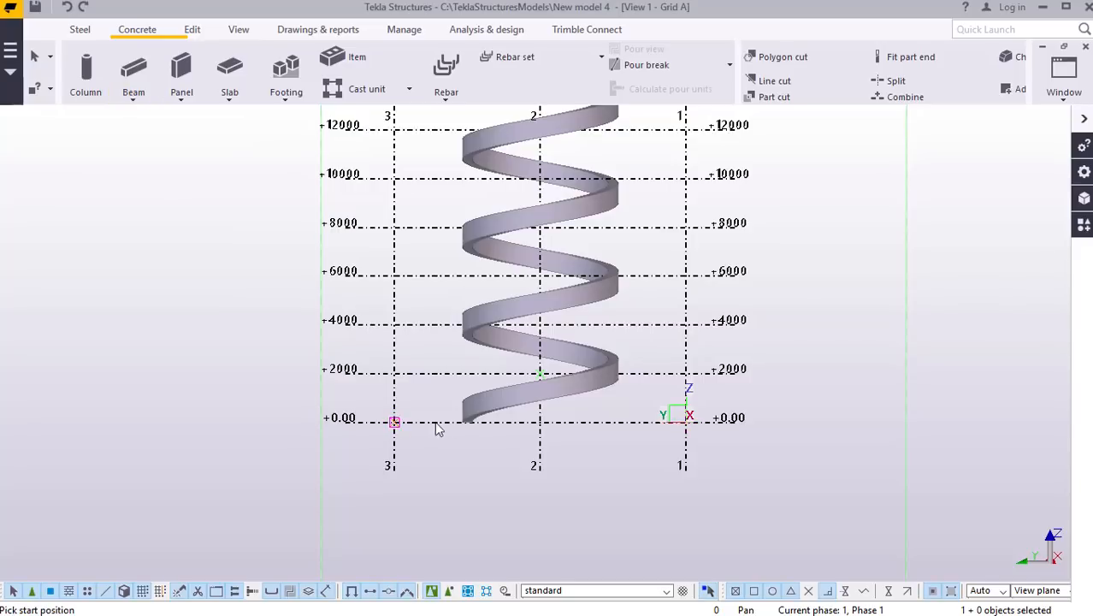
pyautogui.click(539, 420)
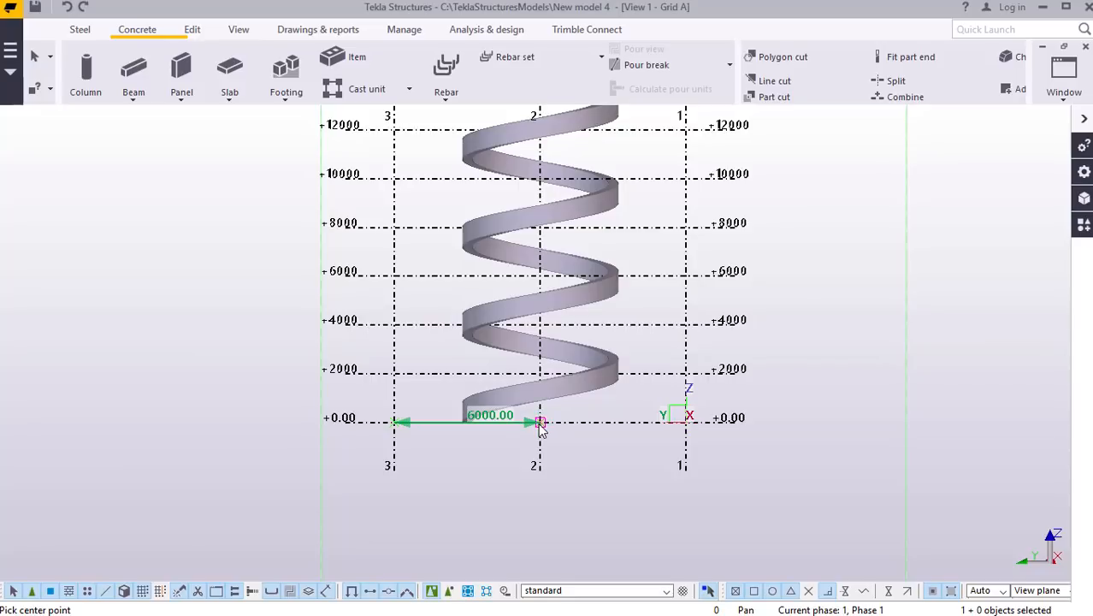
pyautogui.click(540, 420)
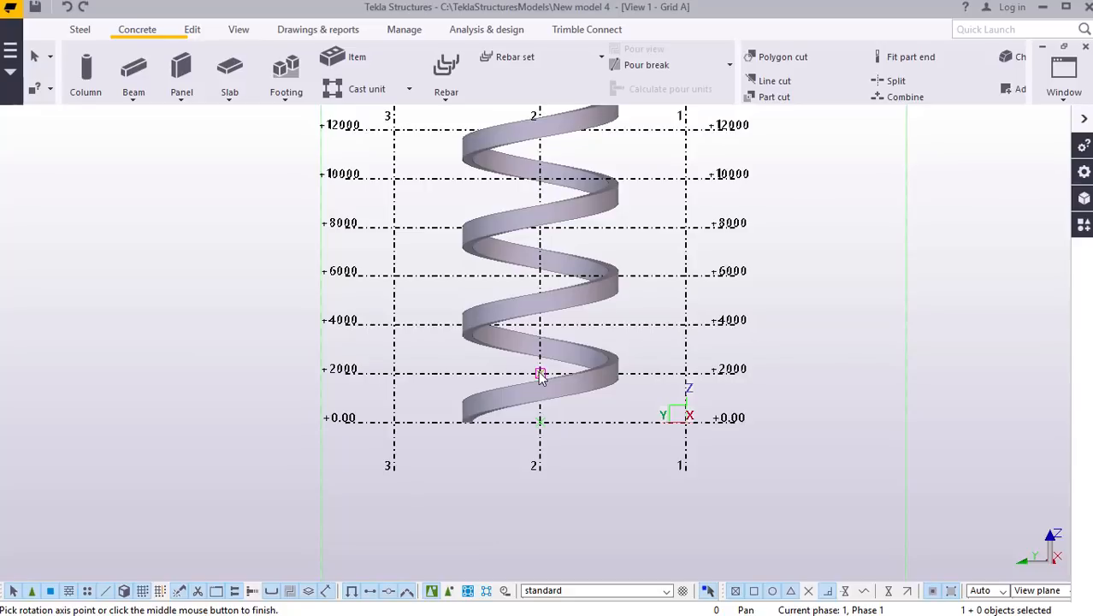
pyautogui.click(540, 374)
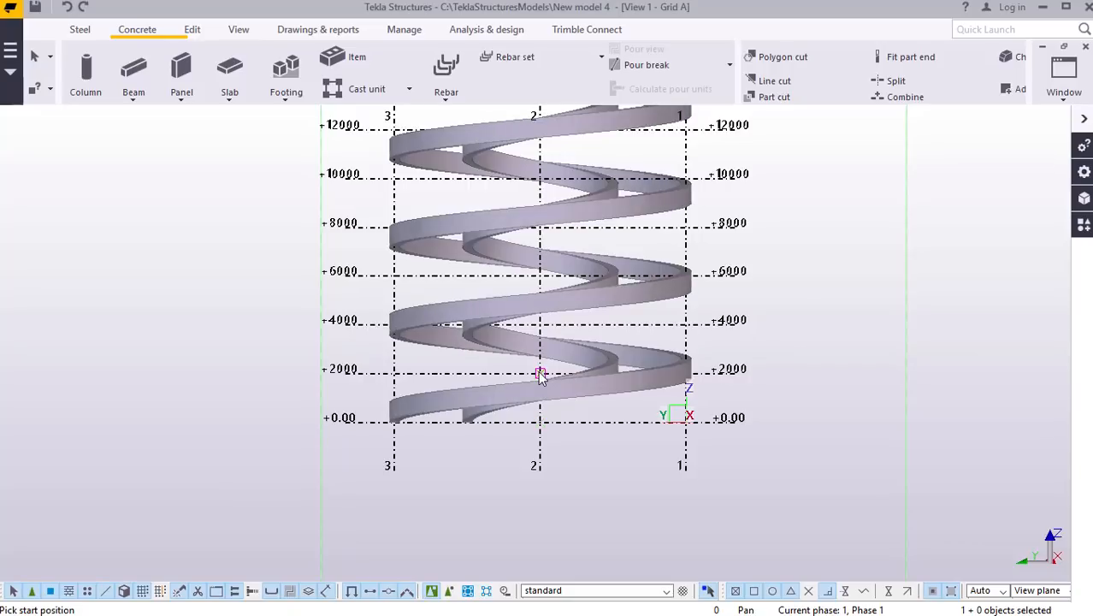
pyautogui.rightClick(851, 202)
pyautogui.press('Escape')
pyautogui.rightClick(820, 214)
pyautogui.click(865, 222)
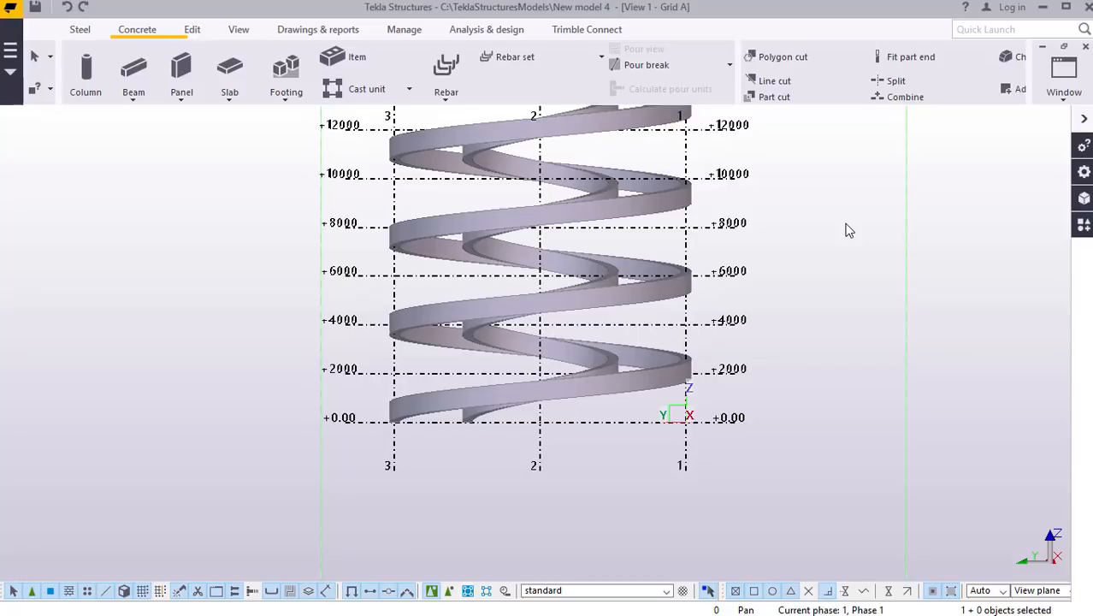
# Review the outer spiral beam's position and geometry properties without modifying them, and look over both spirals
pyautogui.click(648, 378)
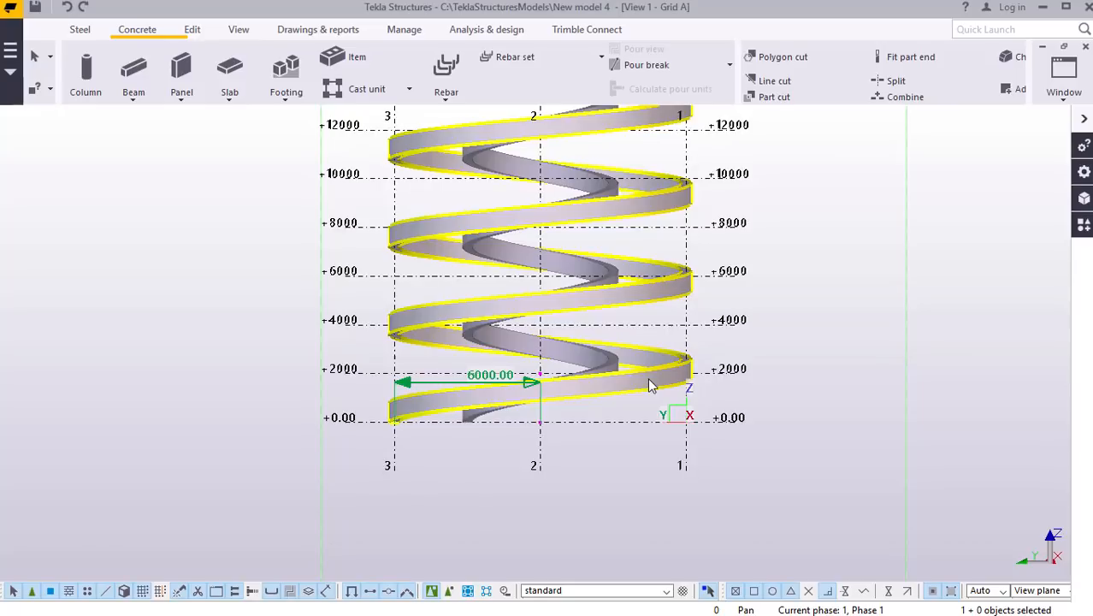
pyautogui.doubleClick(647, 378)
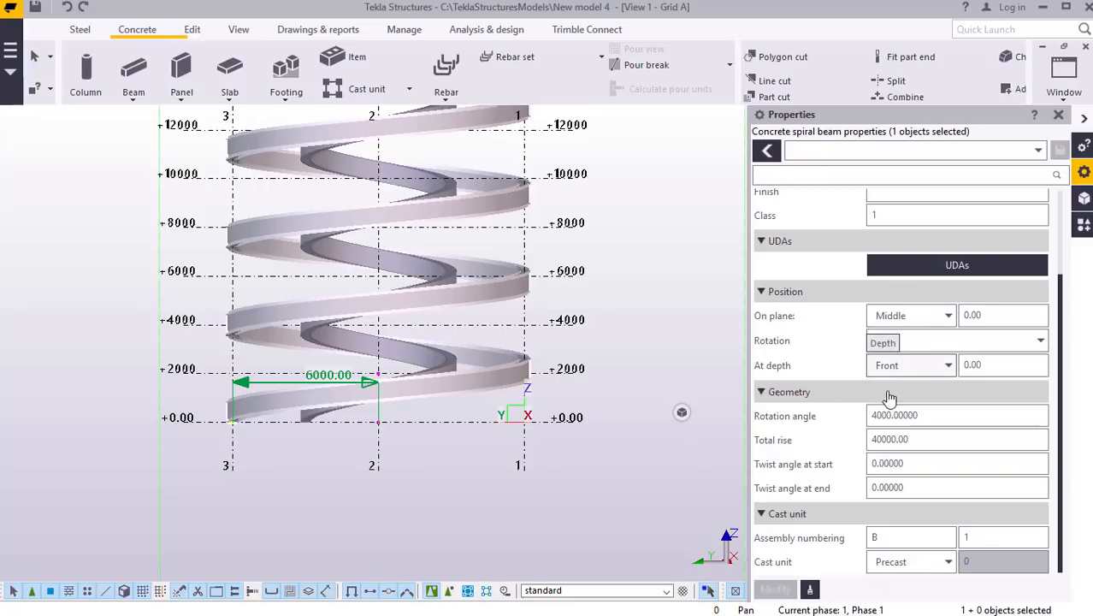
pyautogui.click(1059, 116)
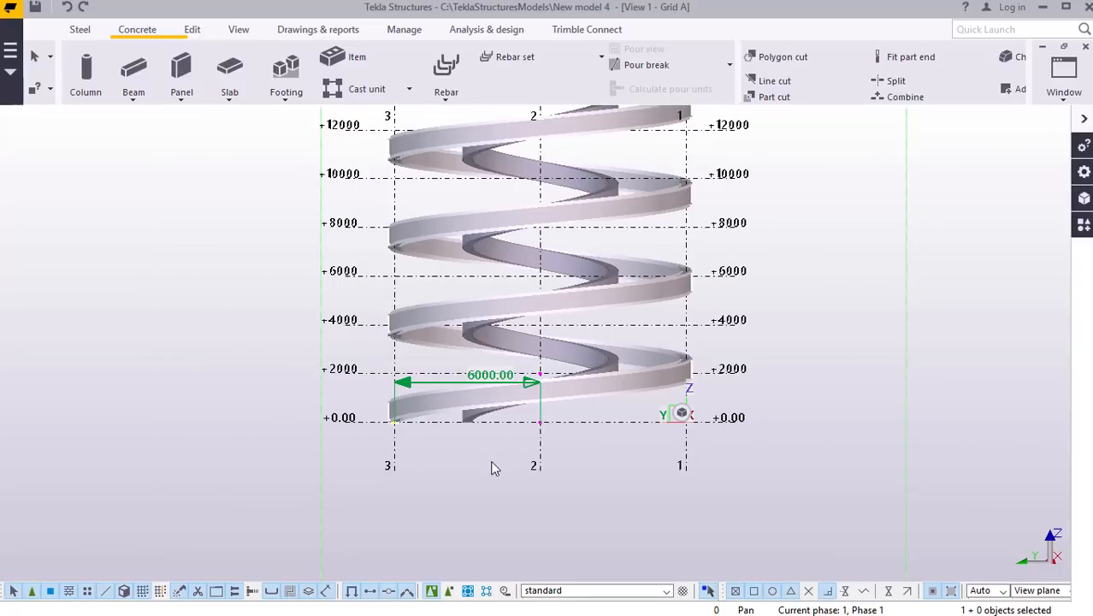
pyautogui.scroll(3, 492, 458)
pyautogui.scroll(-3, 408, 473)
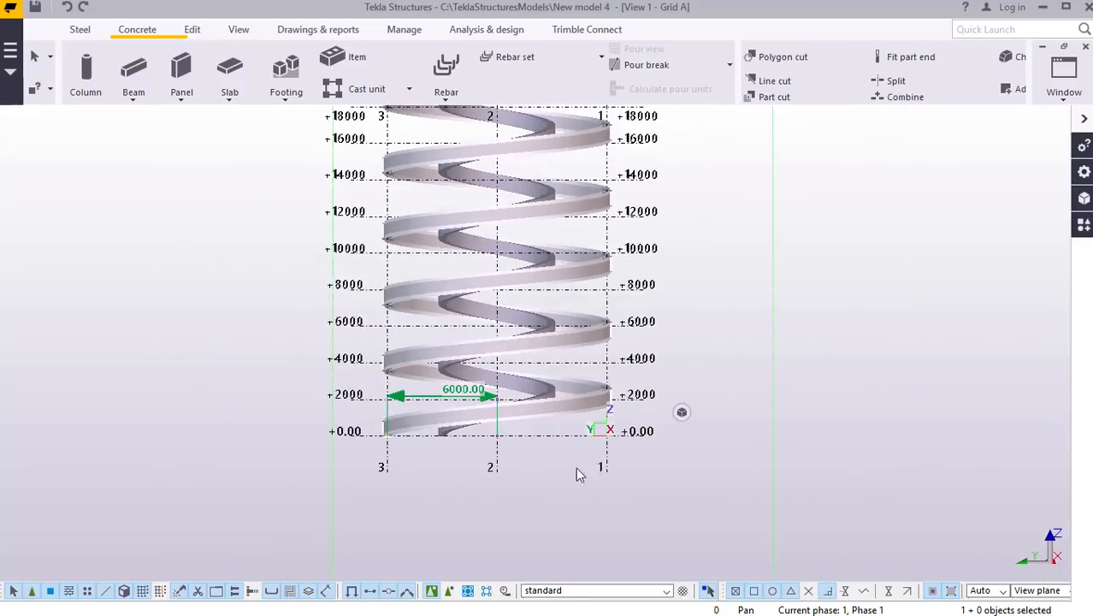
pyautogui.scroll(3, 599, 448)
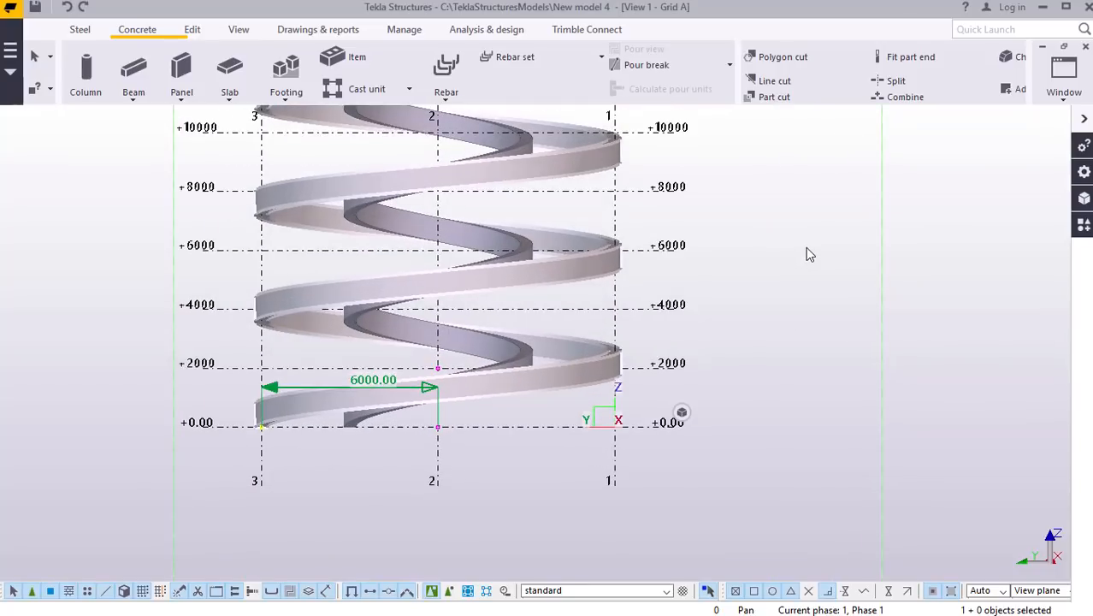
# Set the Grid A view's rotation around Z to -90 and apply the change to the view
pyautogui.doubleClick(805, 247)
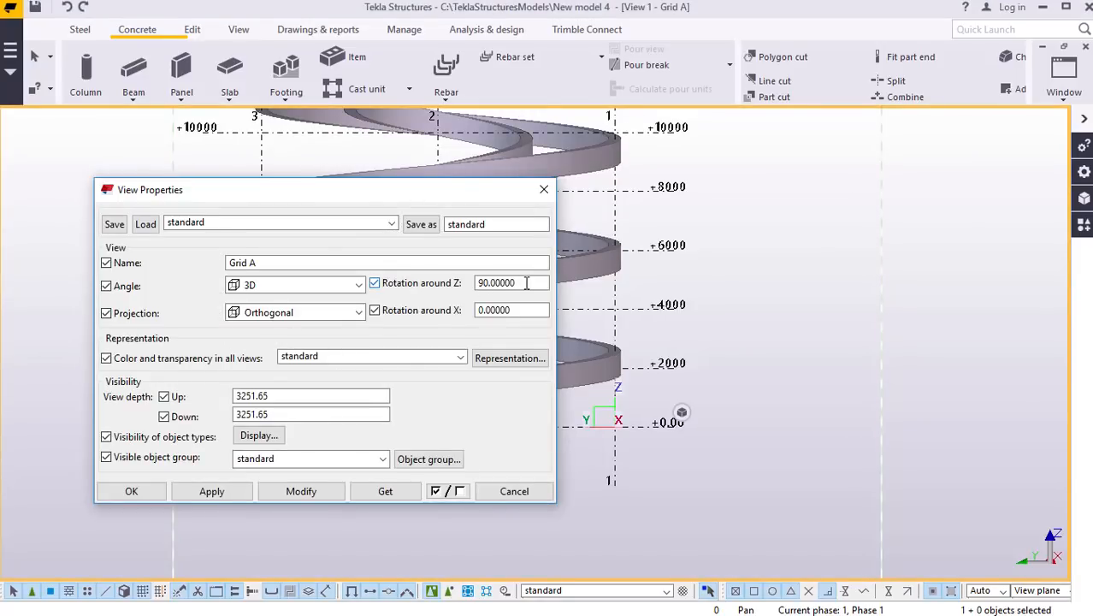
pyautogui.click(527, 283)
pyautogui.write('-')
pyautogui.click(306, 491)
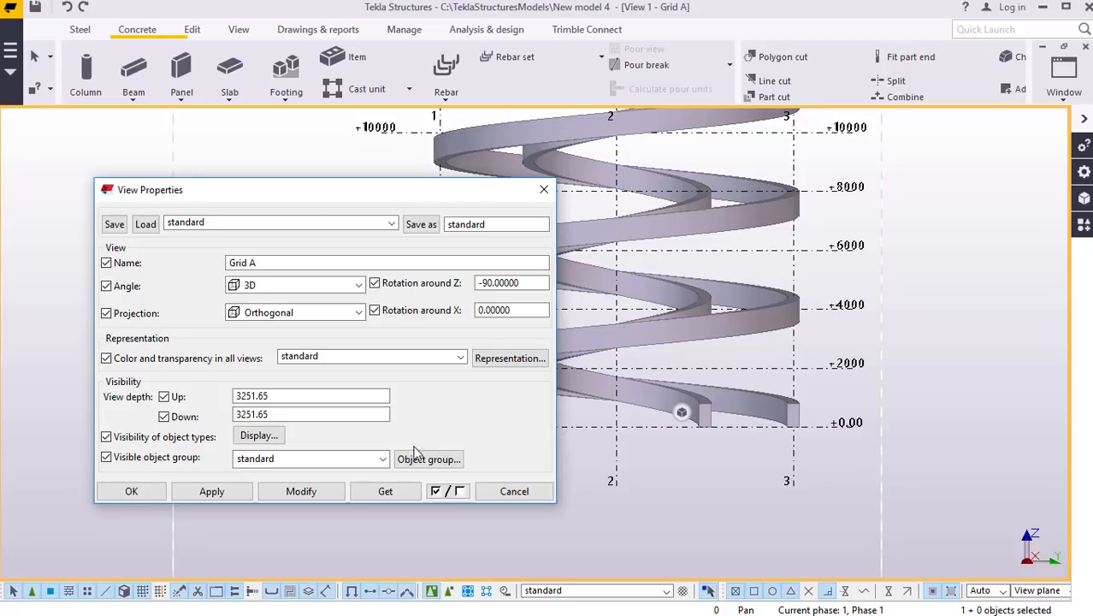
# Apply the Grid A view's properties and finish editing them
pyautogui.click(209, 495)
pyautogui.click(128, 490)
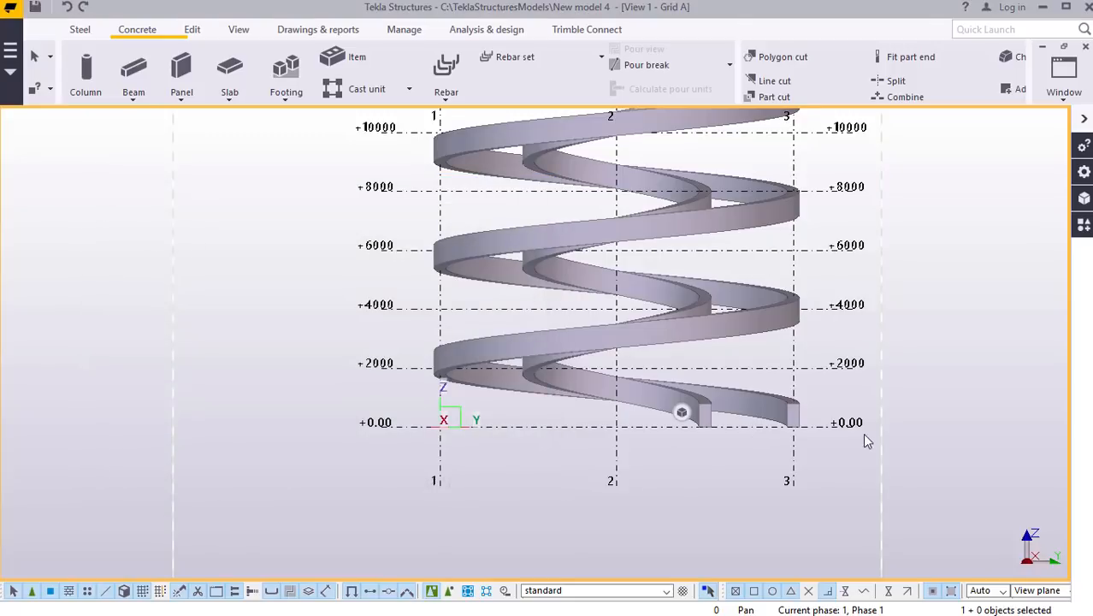
# Examine the inner and outer spiral beams in the rotated Grid A view, checking their start ends at +0.00 and their rise along the levels
pyautogui.scroll(4, 755, 427)
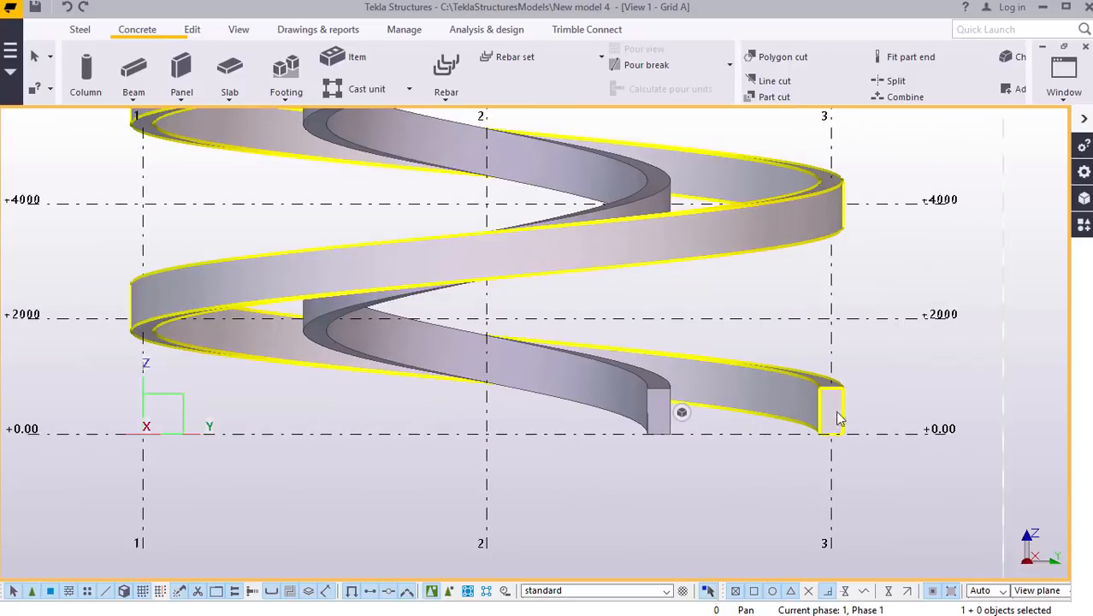
pyautogui.scroll(-3, 836, 415)
pyautogui.scroll(-3, 697, 466)
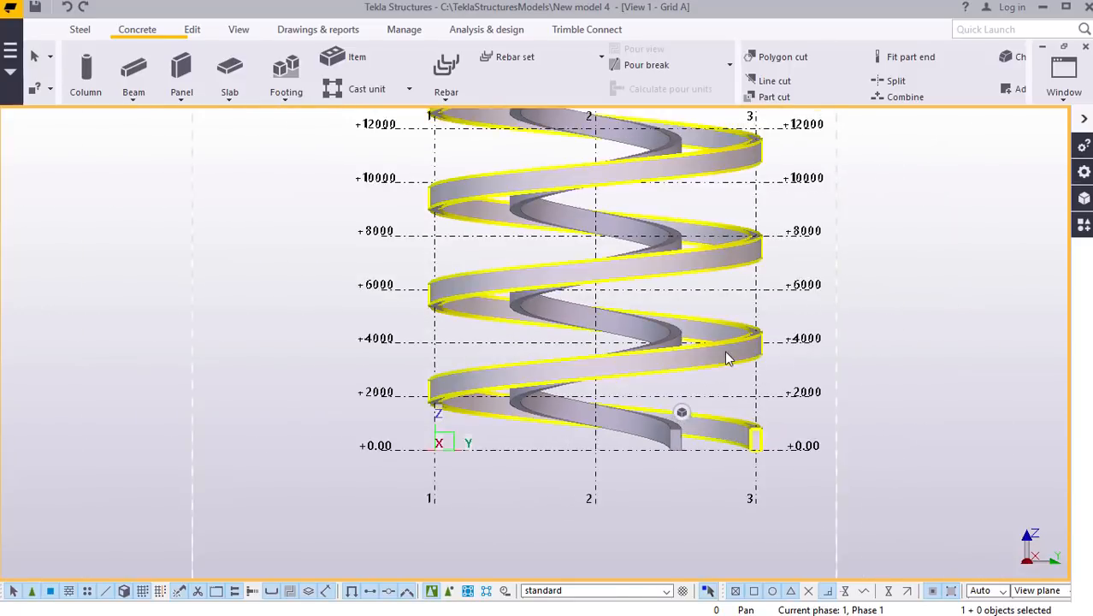
pyautogui.scroll(2, 691, 466)
pyautogui.scroll(3, 675, 478)
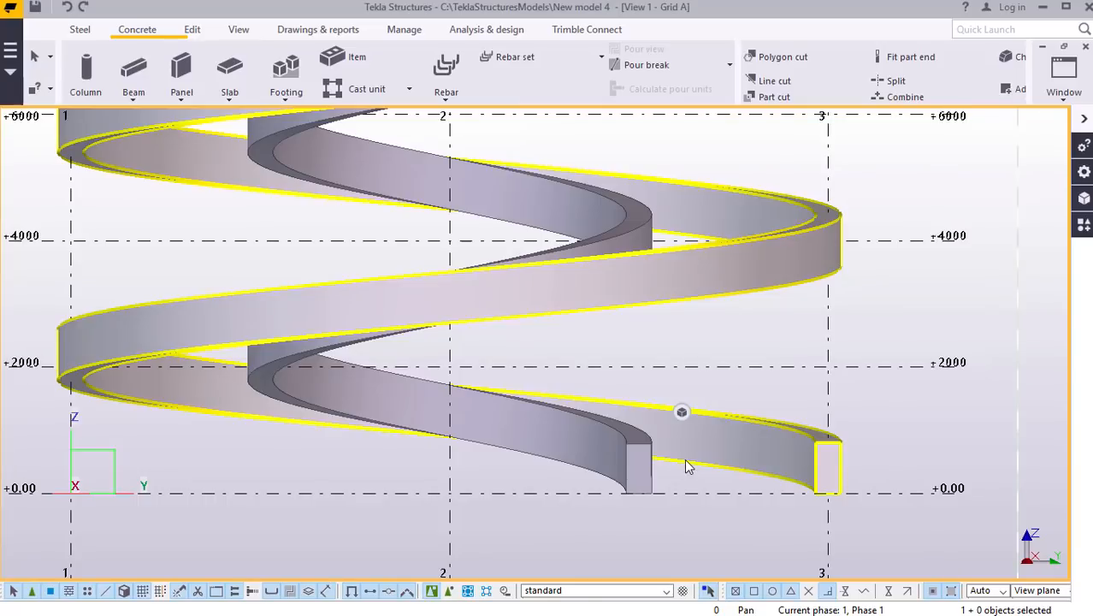
pyautogui.scroll(-2, 688, 464)
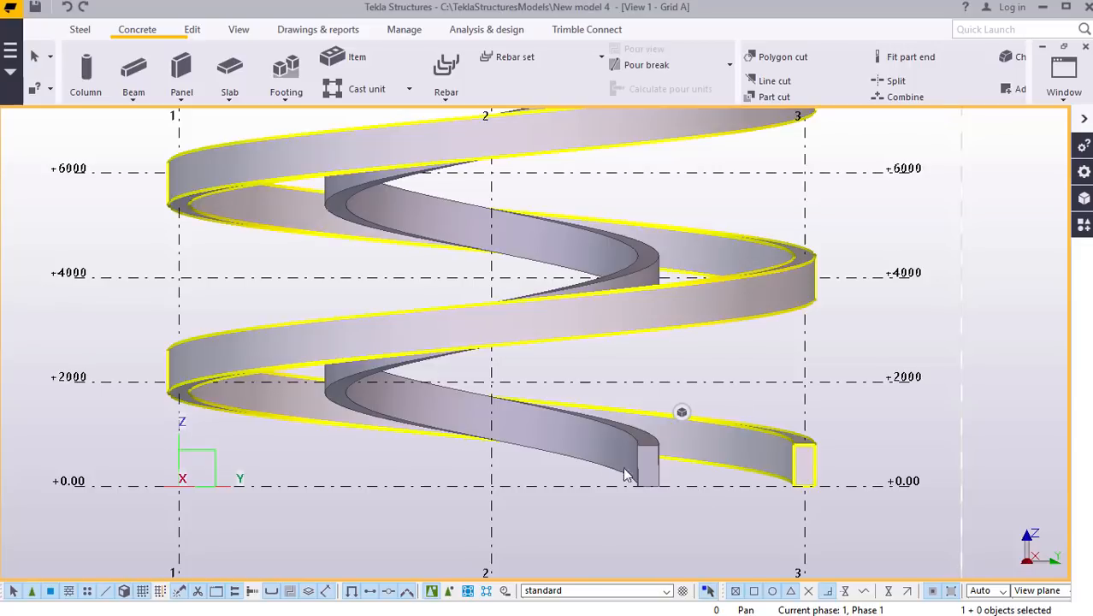
pyautogui.scroll(-3, 583, 470)
pyautogui.scroll(-5, 587, 472)
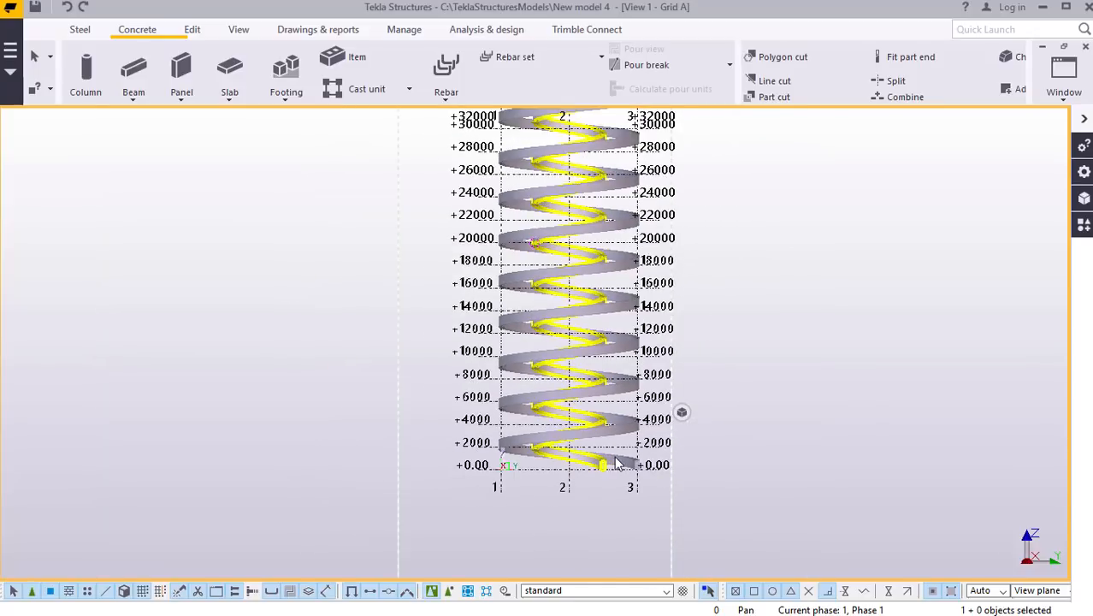
pyautogui.scroll(3, 586, 436)
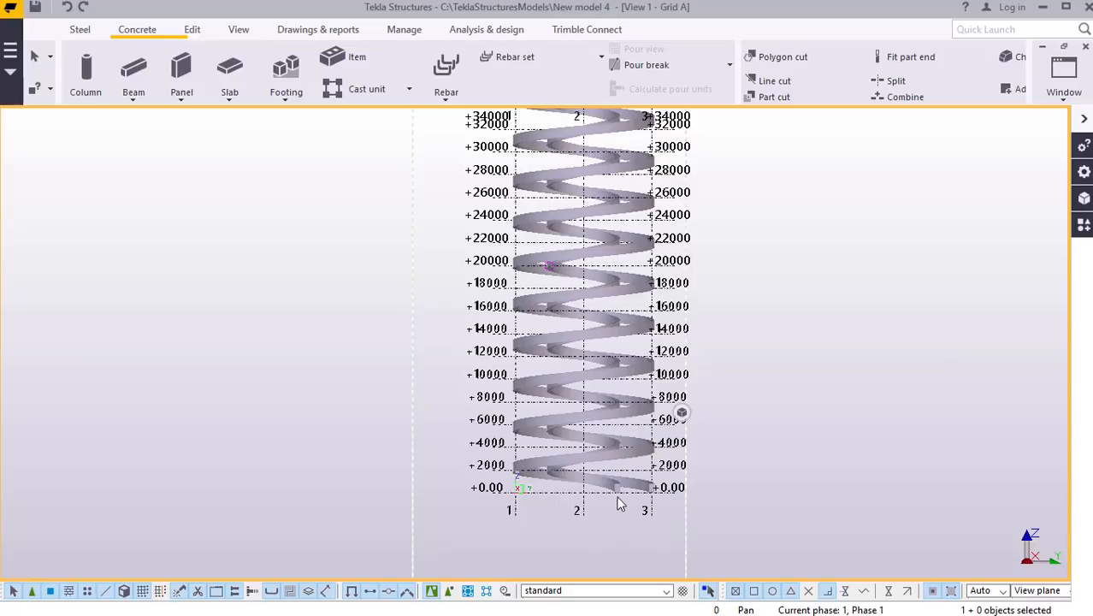
pyautogui.scroll(2, 621, 503)
pyautogui.scroll(1, 636, 503)
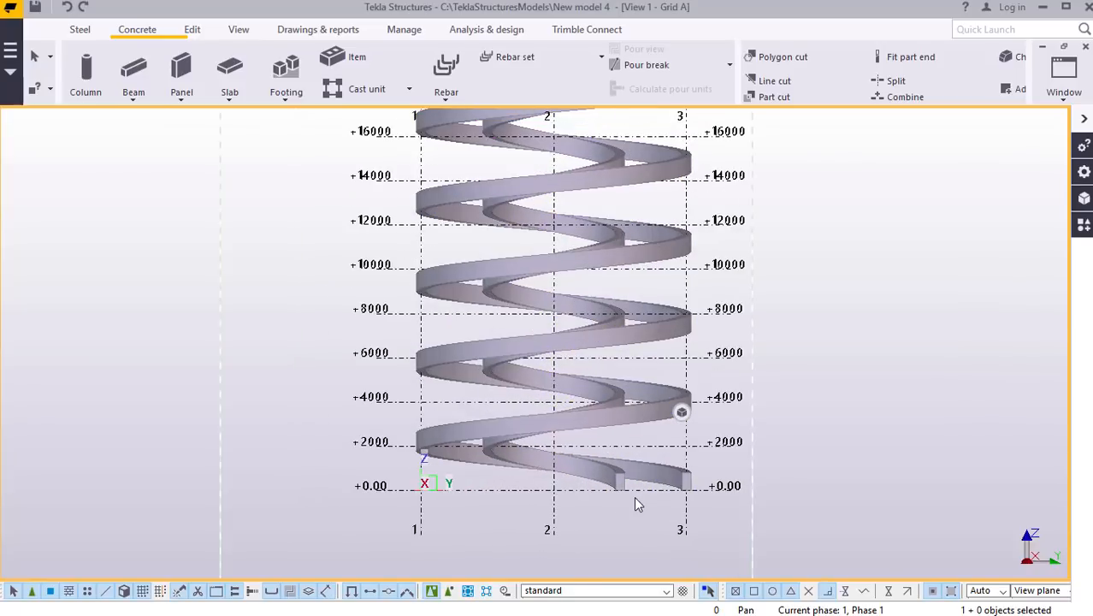